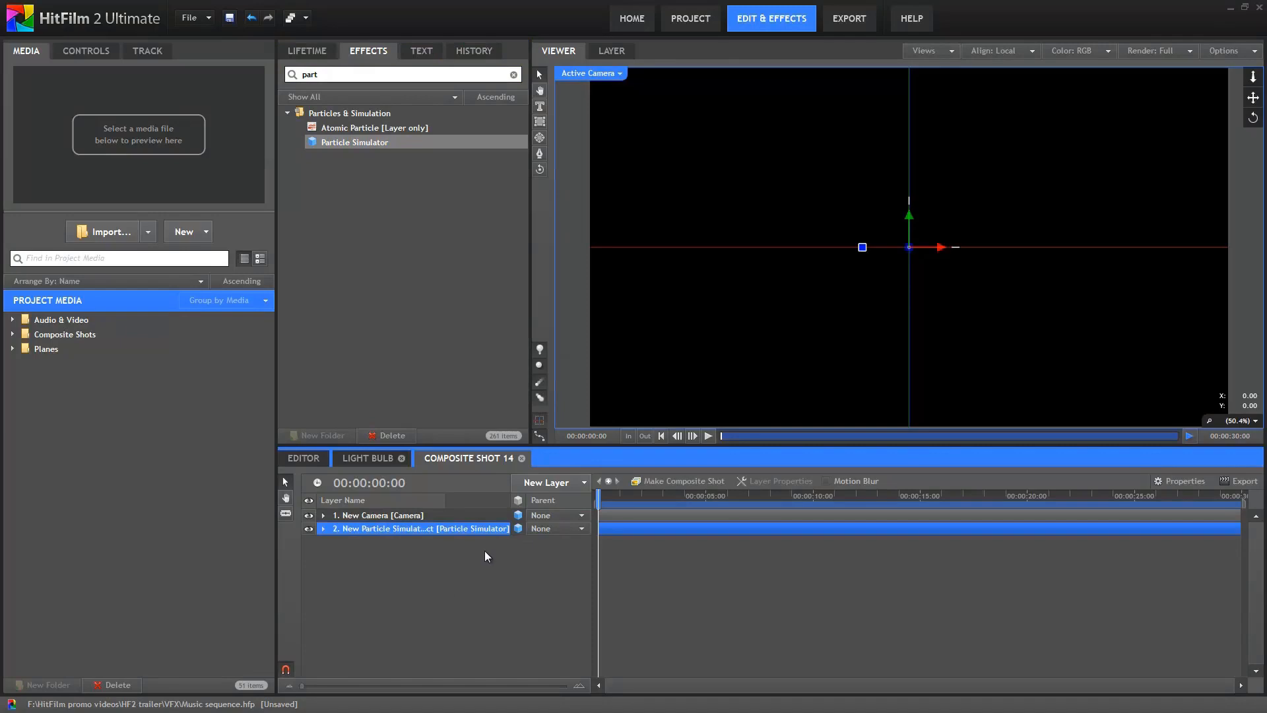
Switch the viewer to Perspective and orbit down onto the grid to see emitted particles
left_click(624, 74)
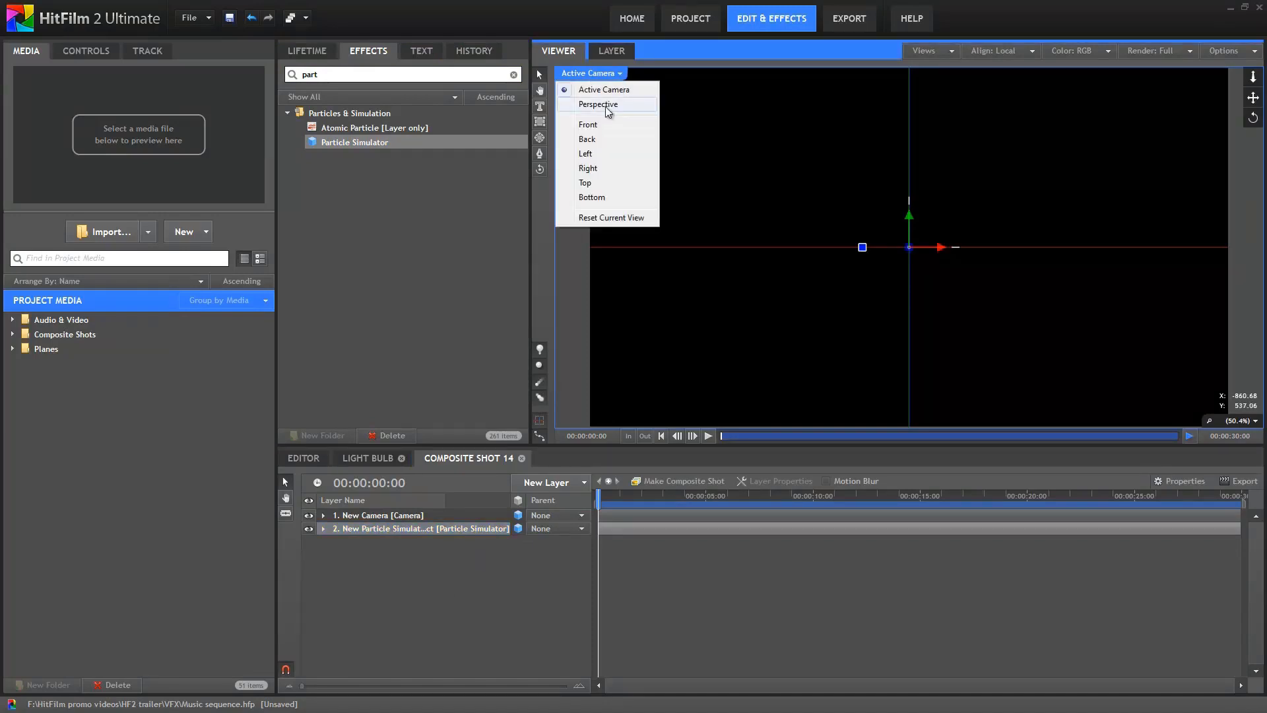
left_click(604, 105)
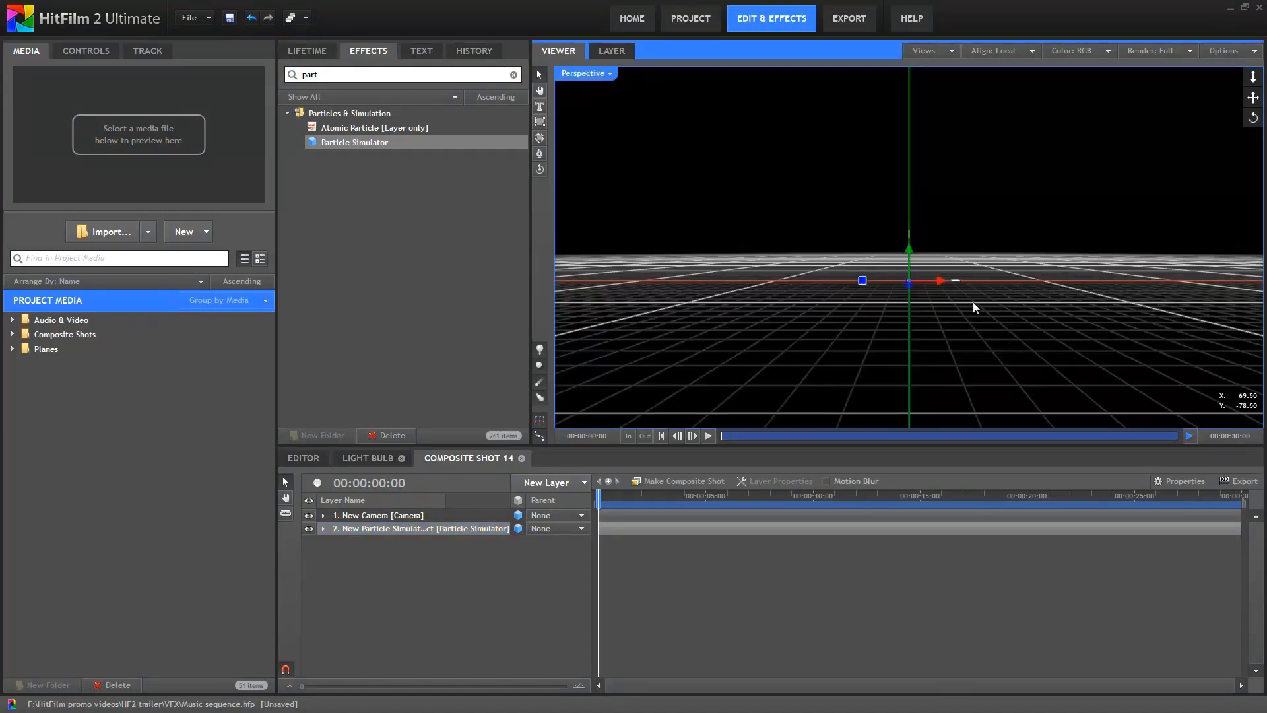
left_click_drag(987, 308, 885, 239)
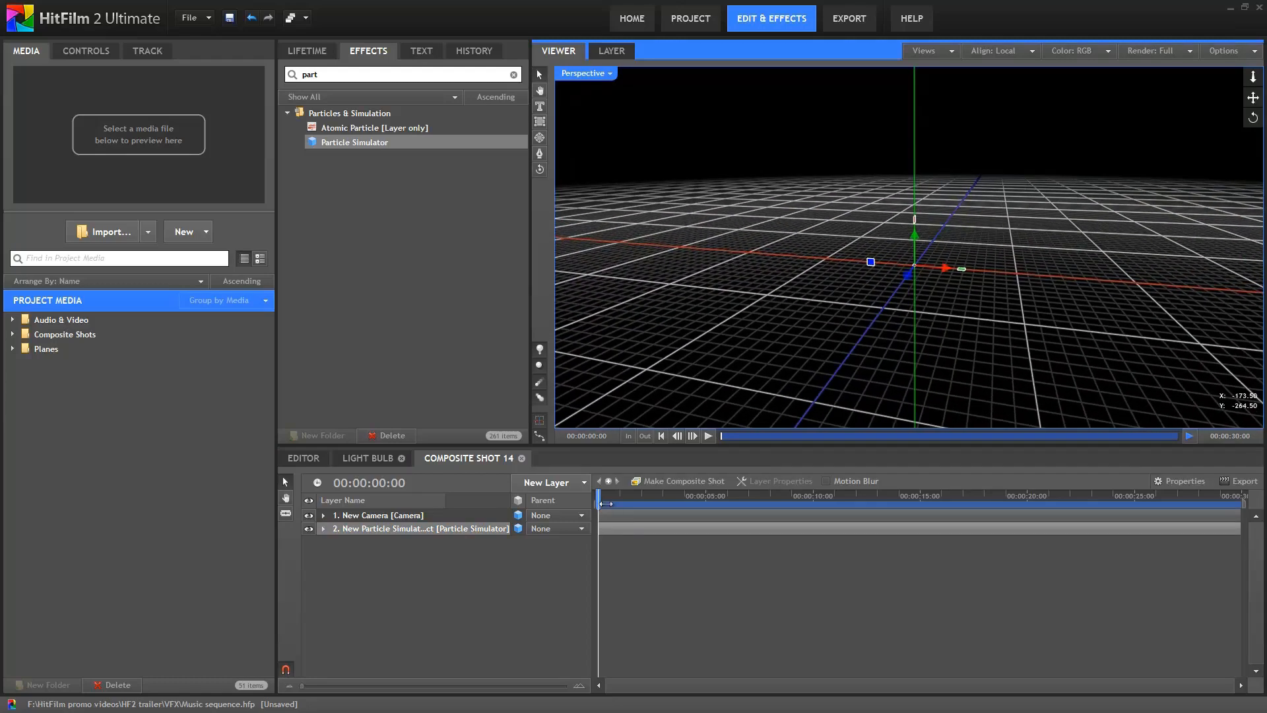
mouse_move(597, 498)
left_mouse_down()
mouse_move(635, 500)
mouse_move(613, 499)
left_mouse_up()
Set the Particle Simulator emitter's Shape to Cube under Emitters > Emitter
left_click(361, 528)
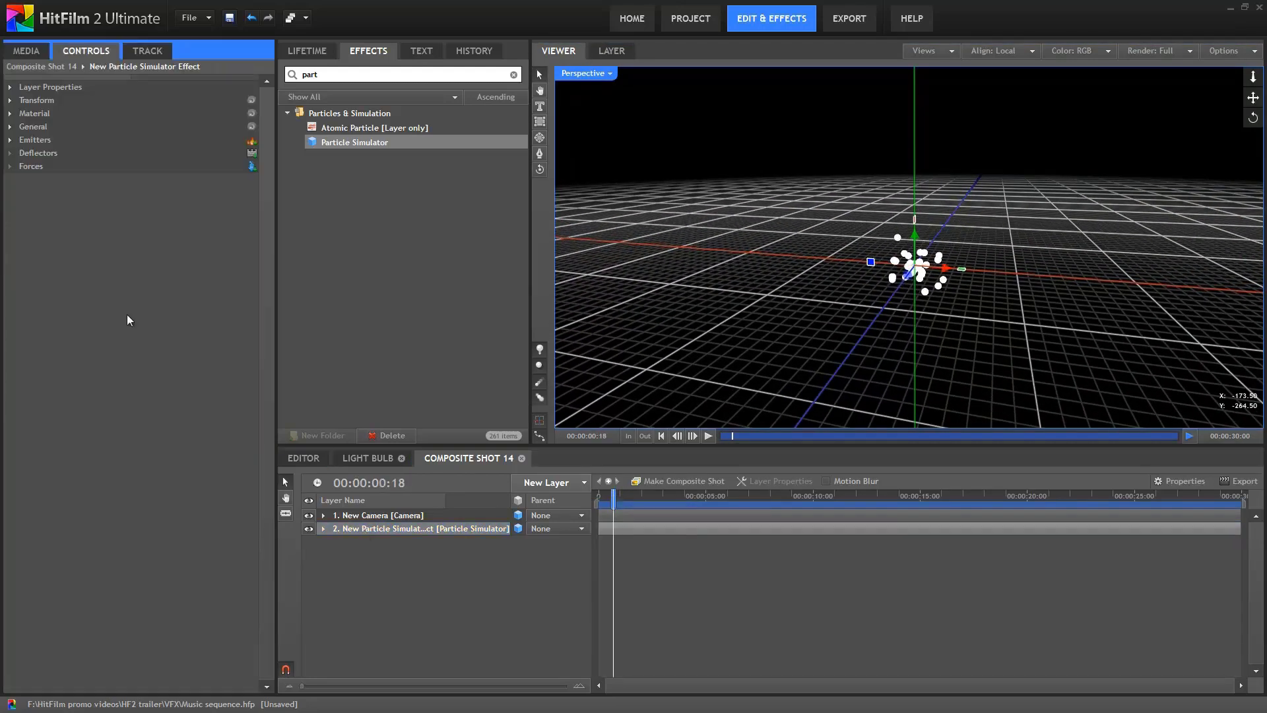
left_click(10, 140)
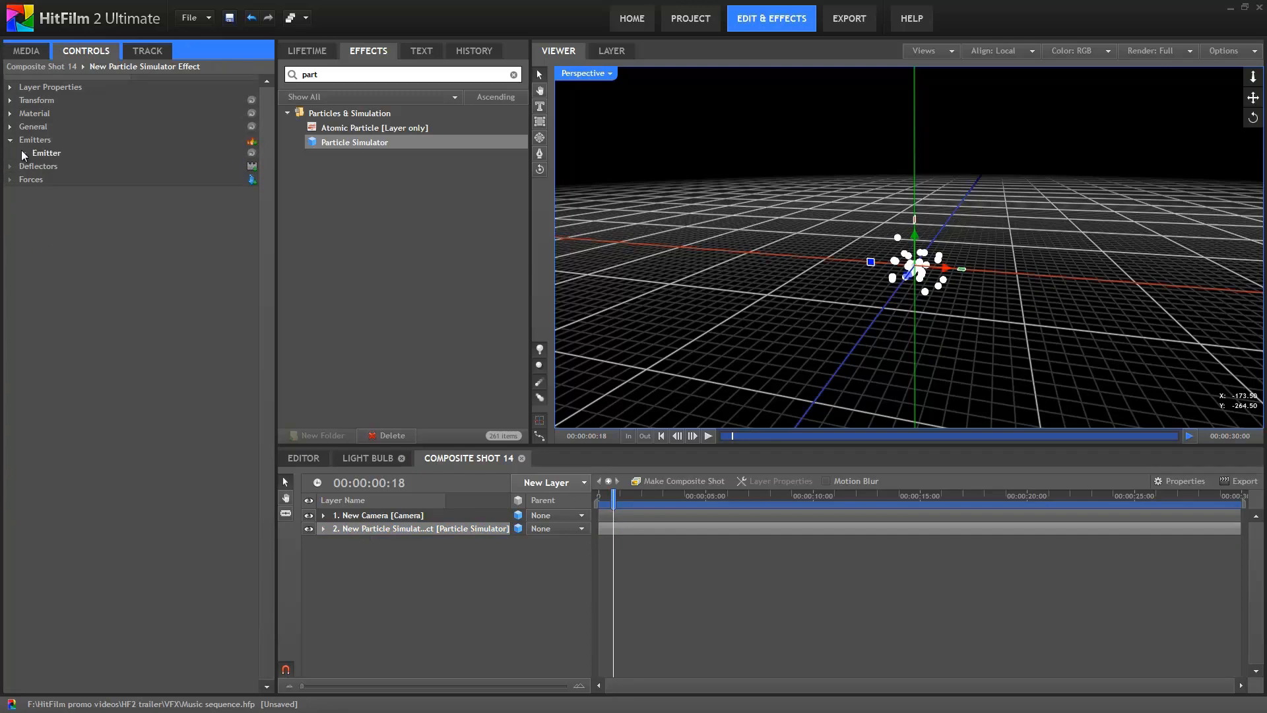
left_click(23, 153)
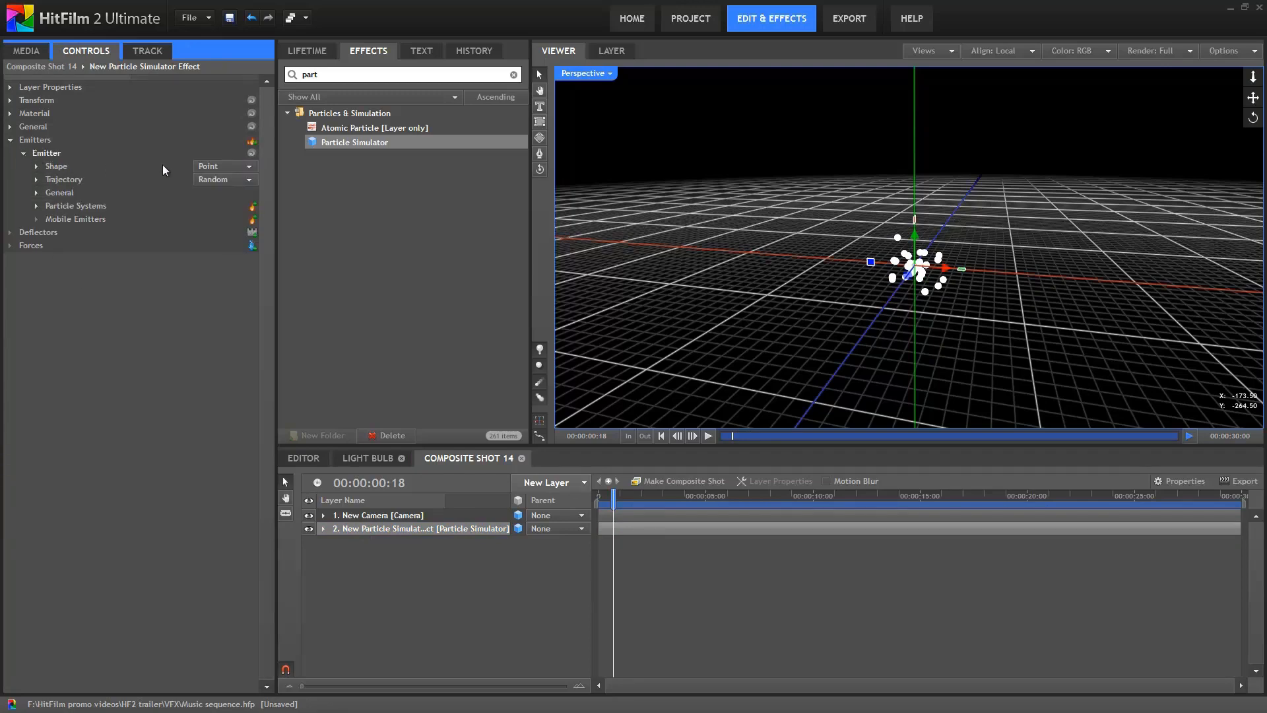
left_click(228, 166)
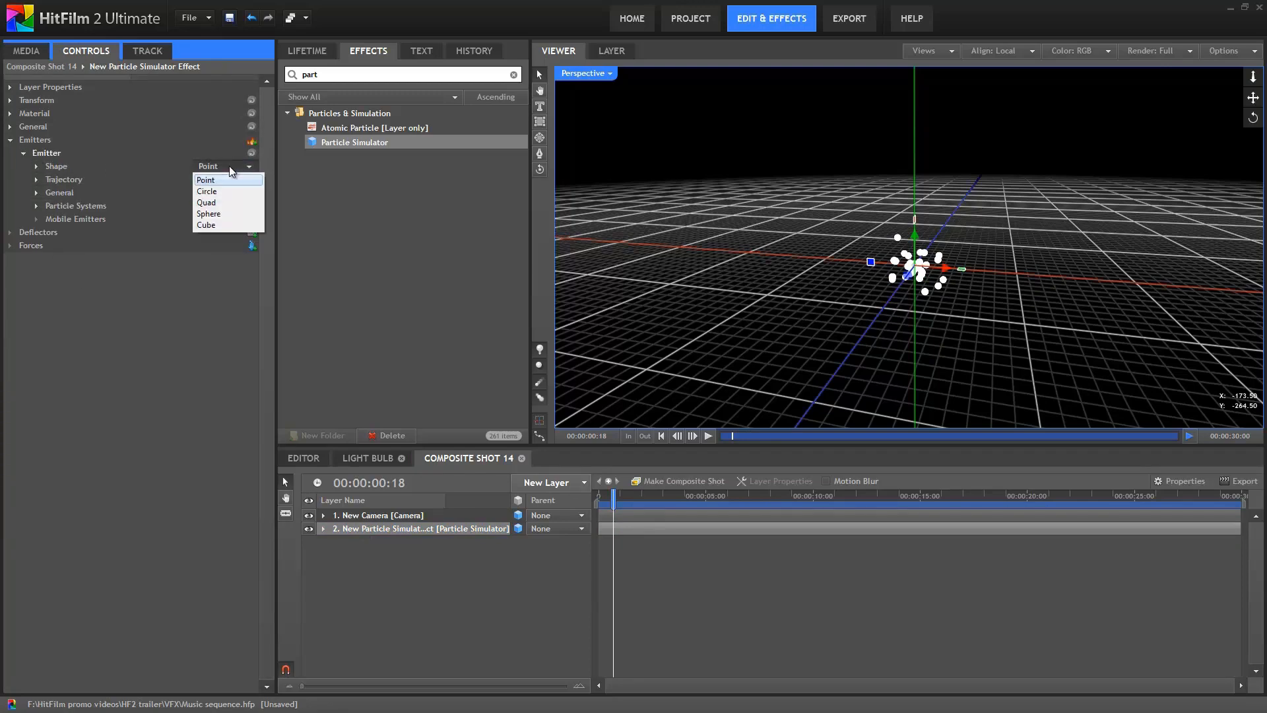
left_click(220, 227)
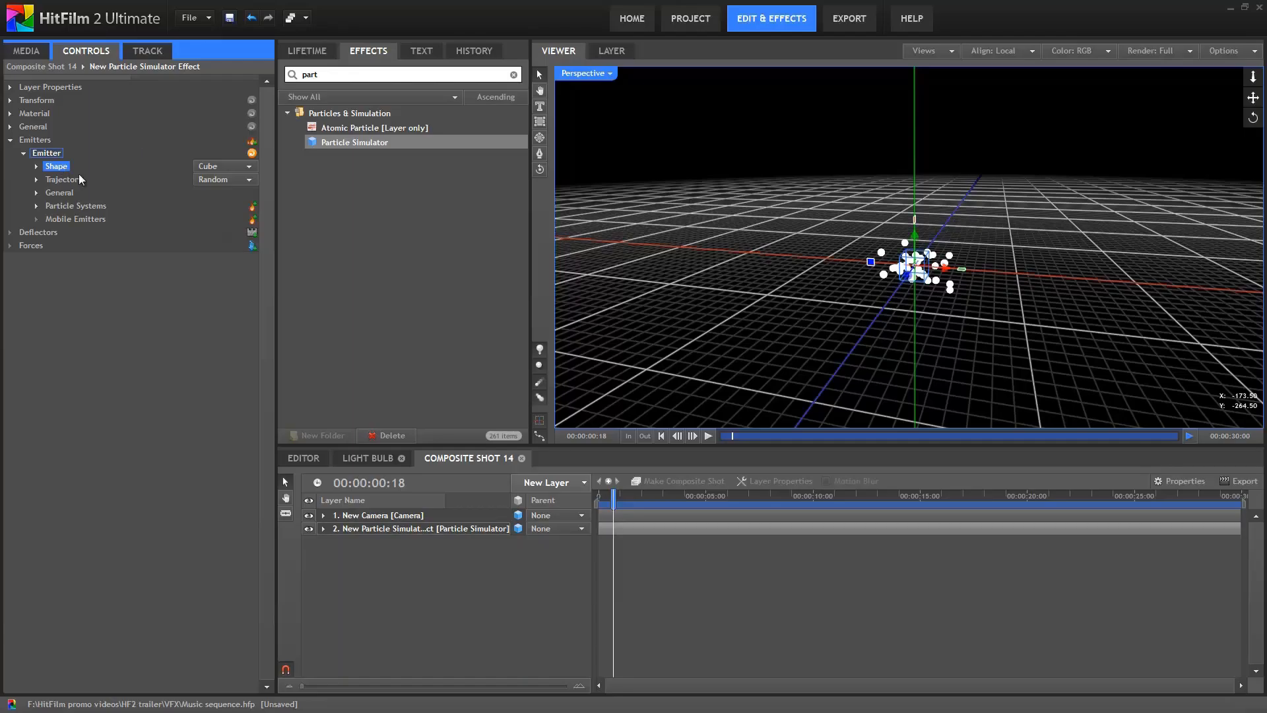
Widen the cube emitter's Shape Width to 1204 px and orbit around the box
scroll(988, 274, "up", 2)
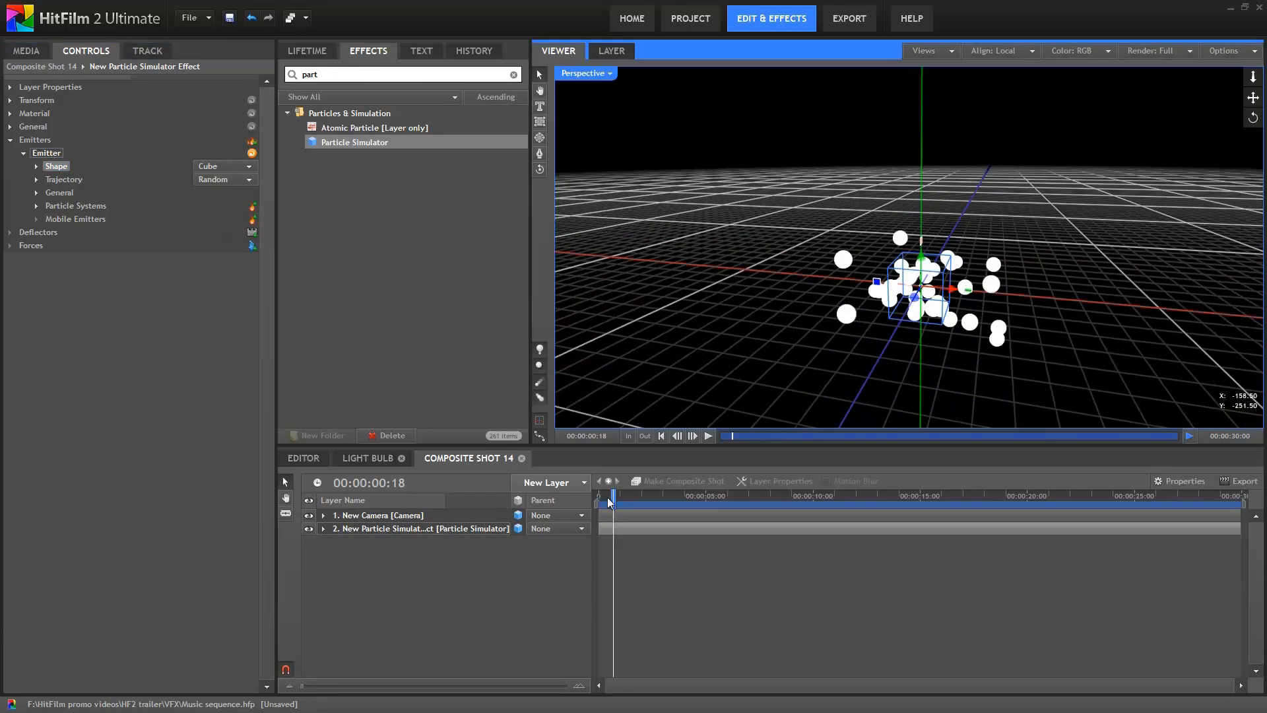
mouse_move(608, 502)
left_mouse_down()
mouse_move(630, 490)
mouse_move(617, 492)
left_mouse_up()
left_click(39, 165)
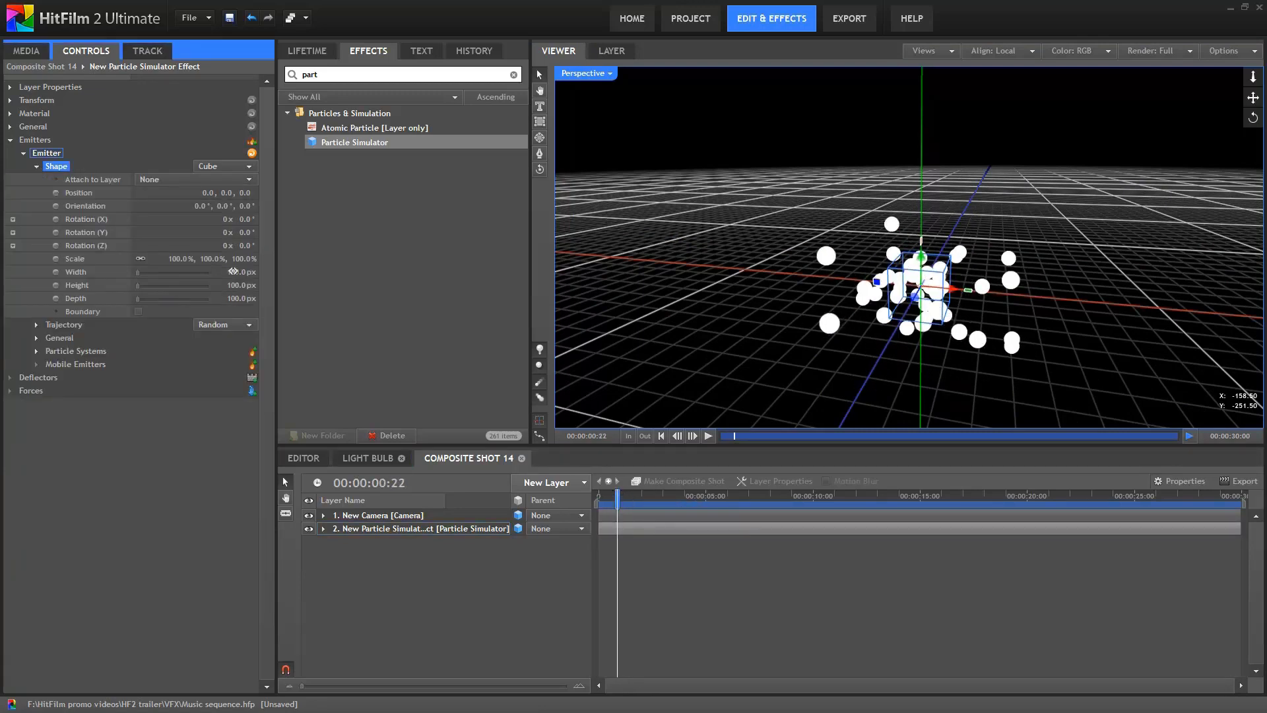
left_click_drag(233, 271, 878, 320)
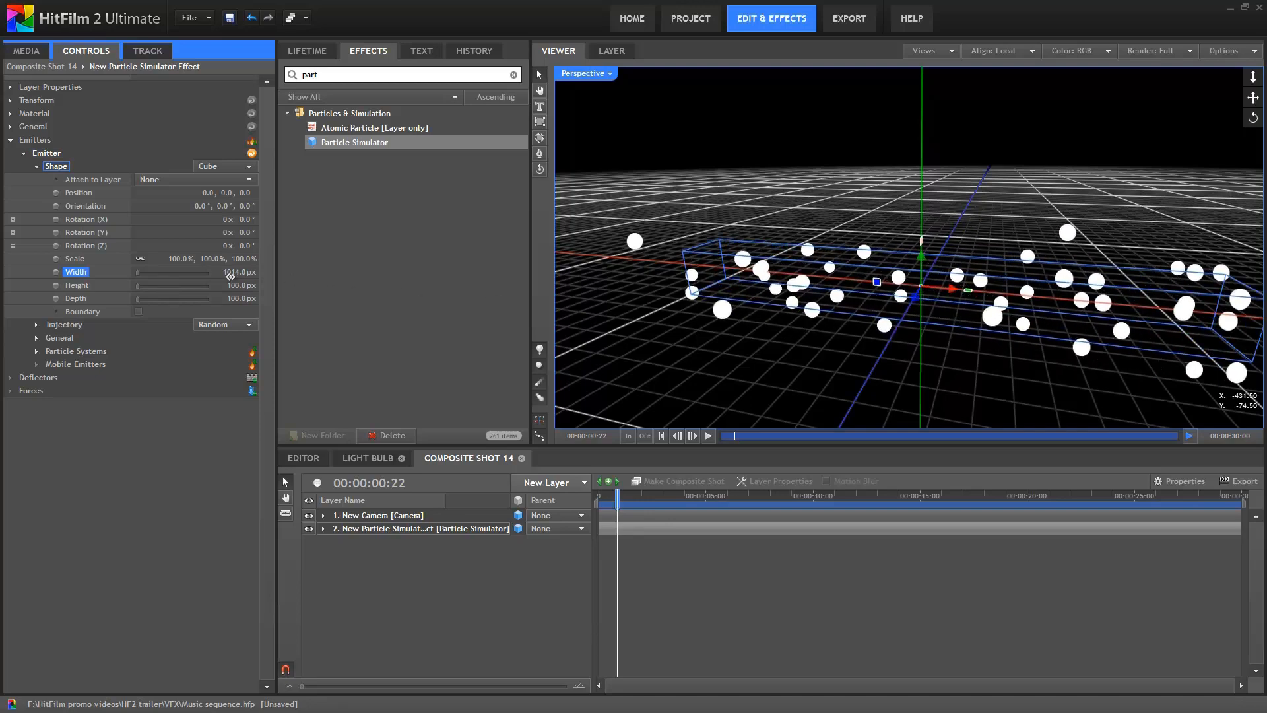
left_click_drag(230, 272, 359, 277)
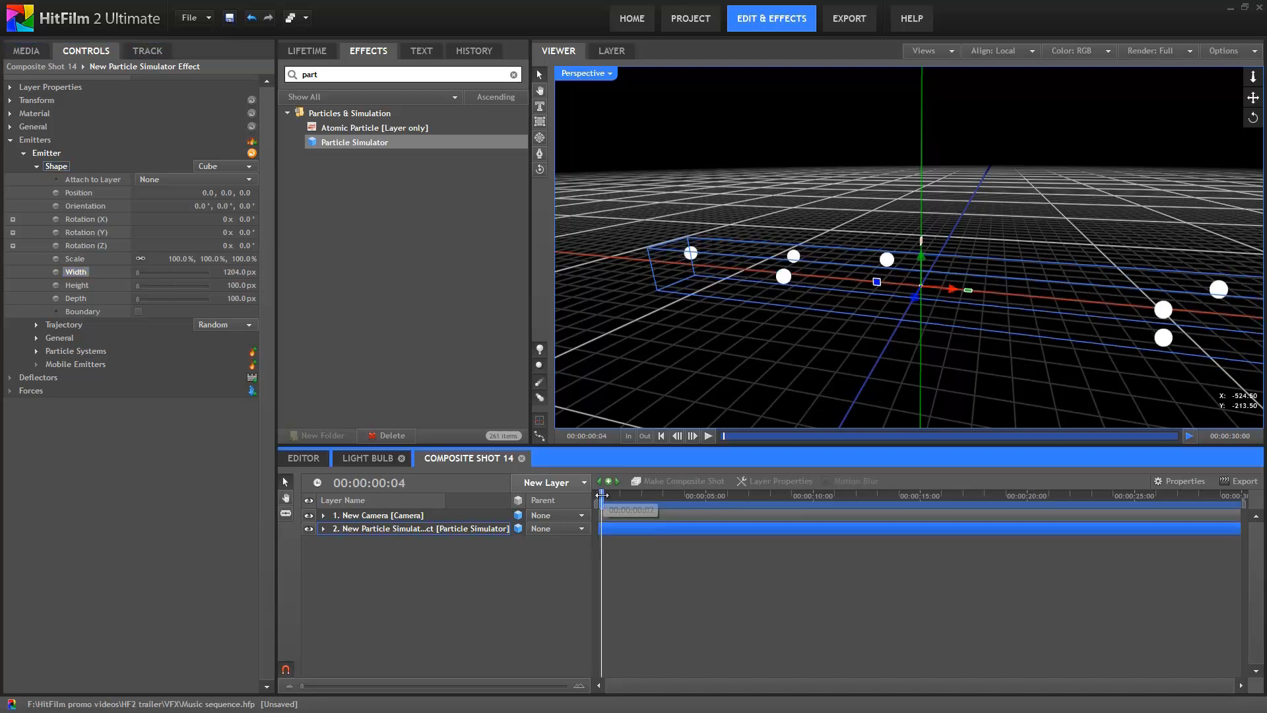
left_click_drag(603, 496, 634, 502)
left_click_drag(692, 283, 862, 292)
Set the particle Appearance texture source to Built-In with the Sparks Star texture
left_click(37, 351)
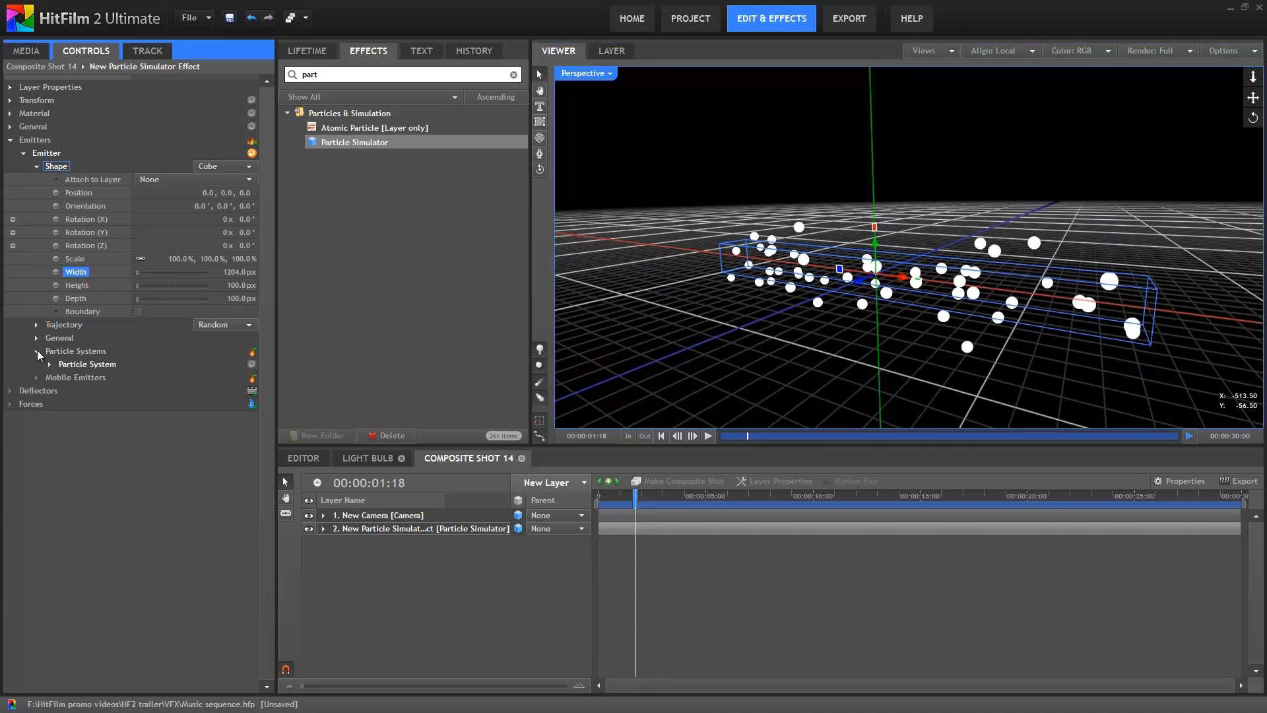
left_click(49, 365)
left_click(63, 391)
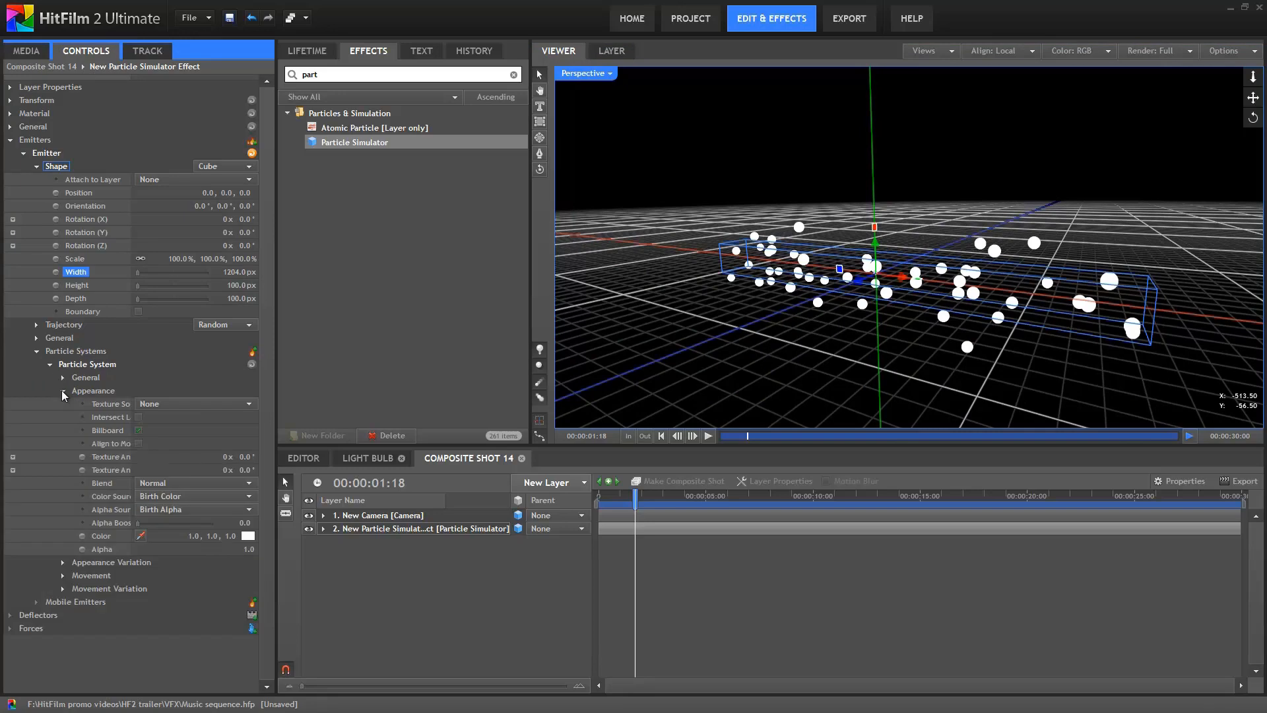
left_click(218, 403)
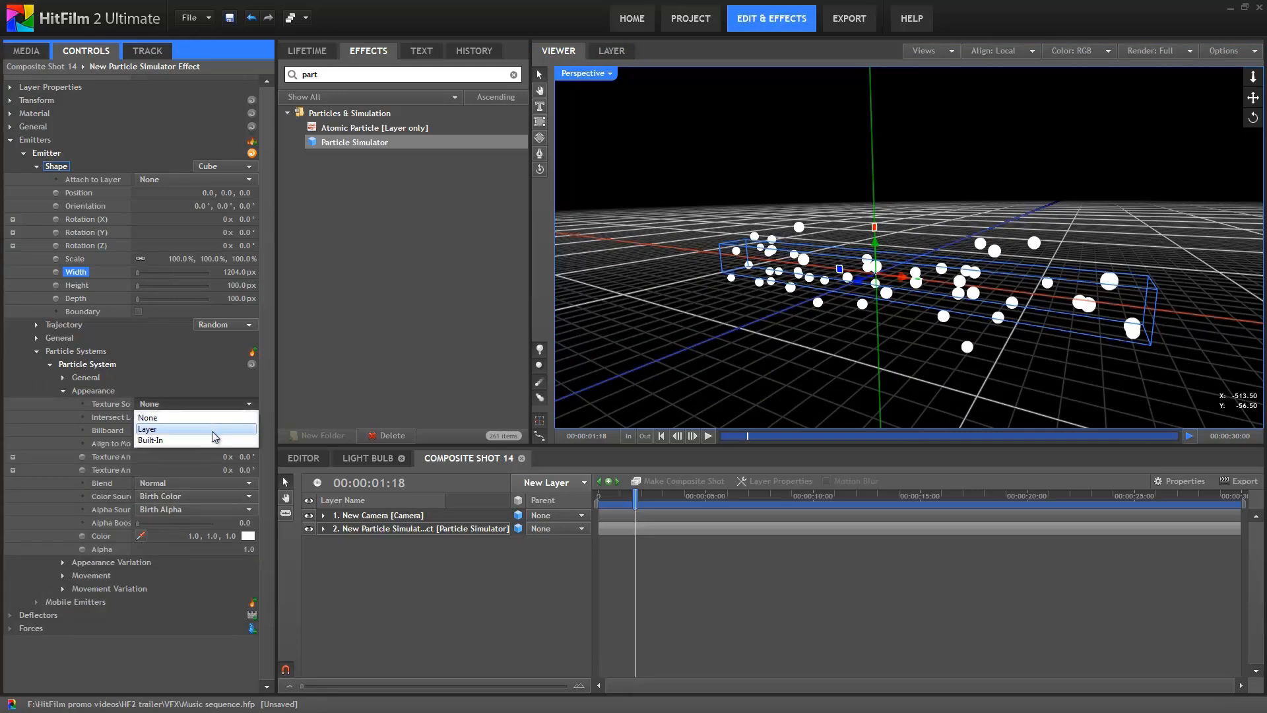
left_click(212, 440)
left_click(176, 418)
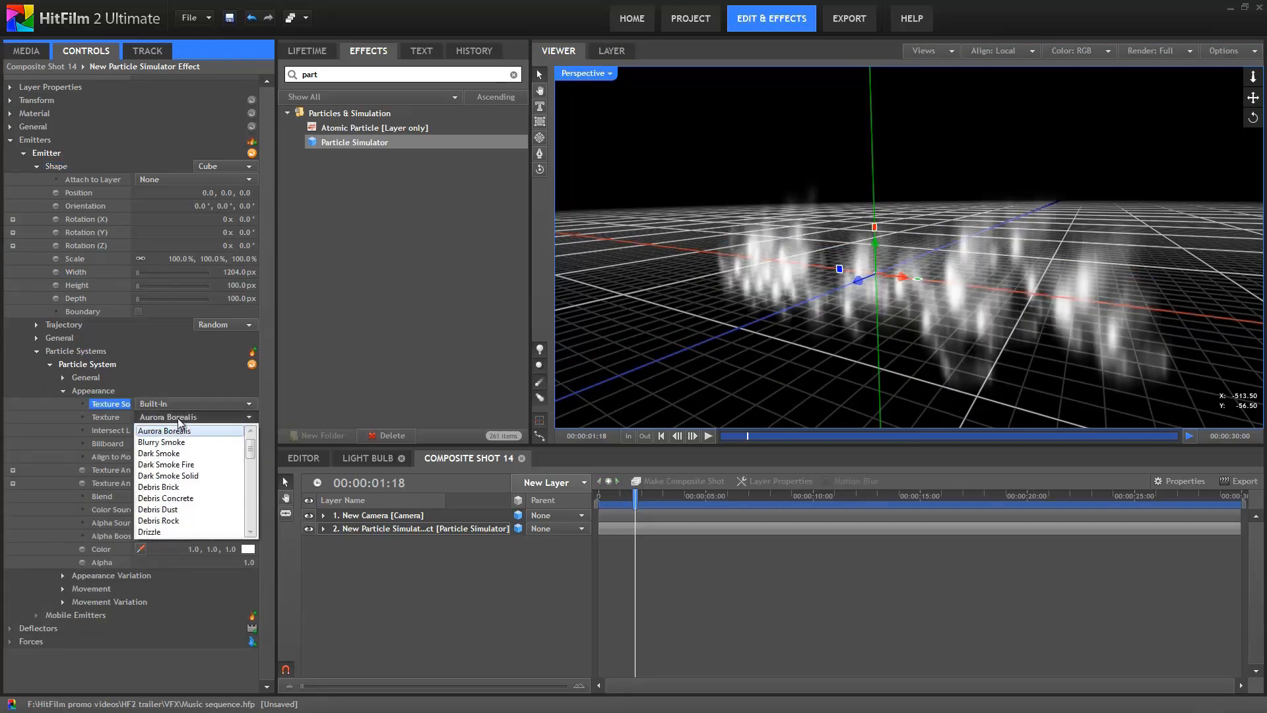
left_click_drag(252, 454, 252, 525)
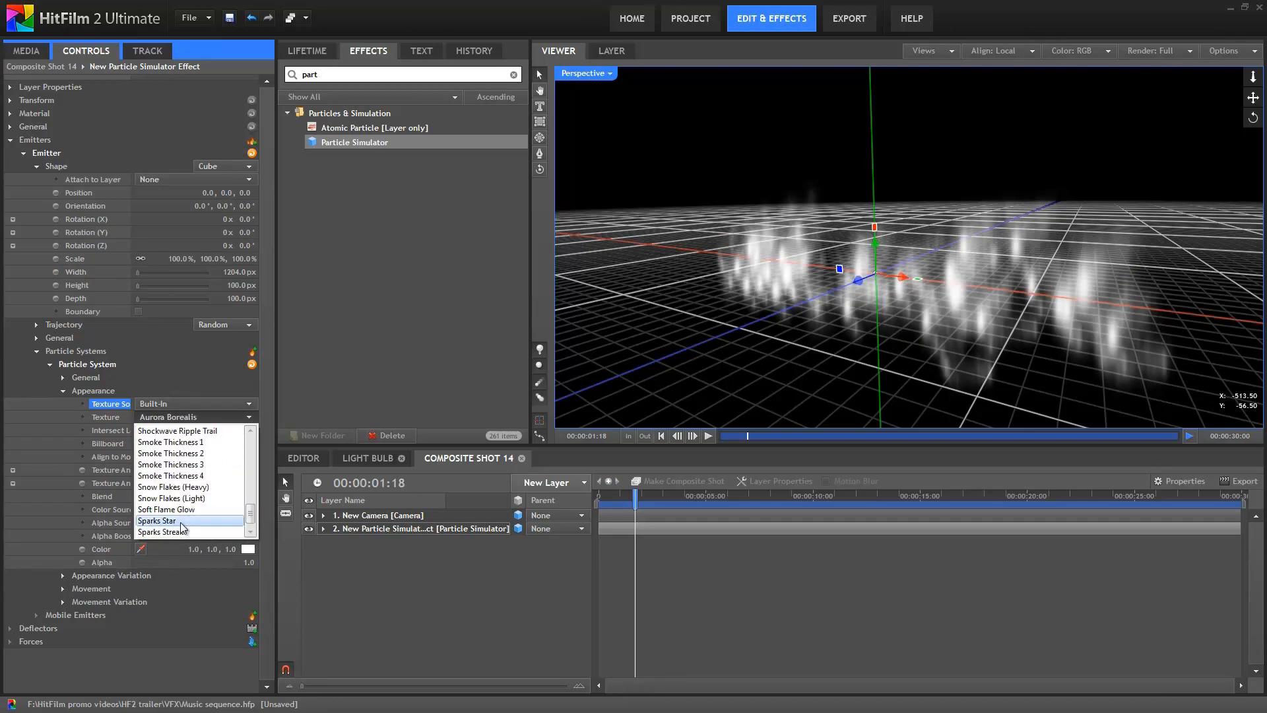
left_click(159, 521)
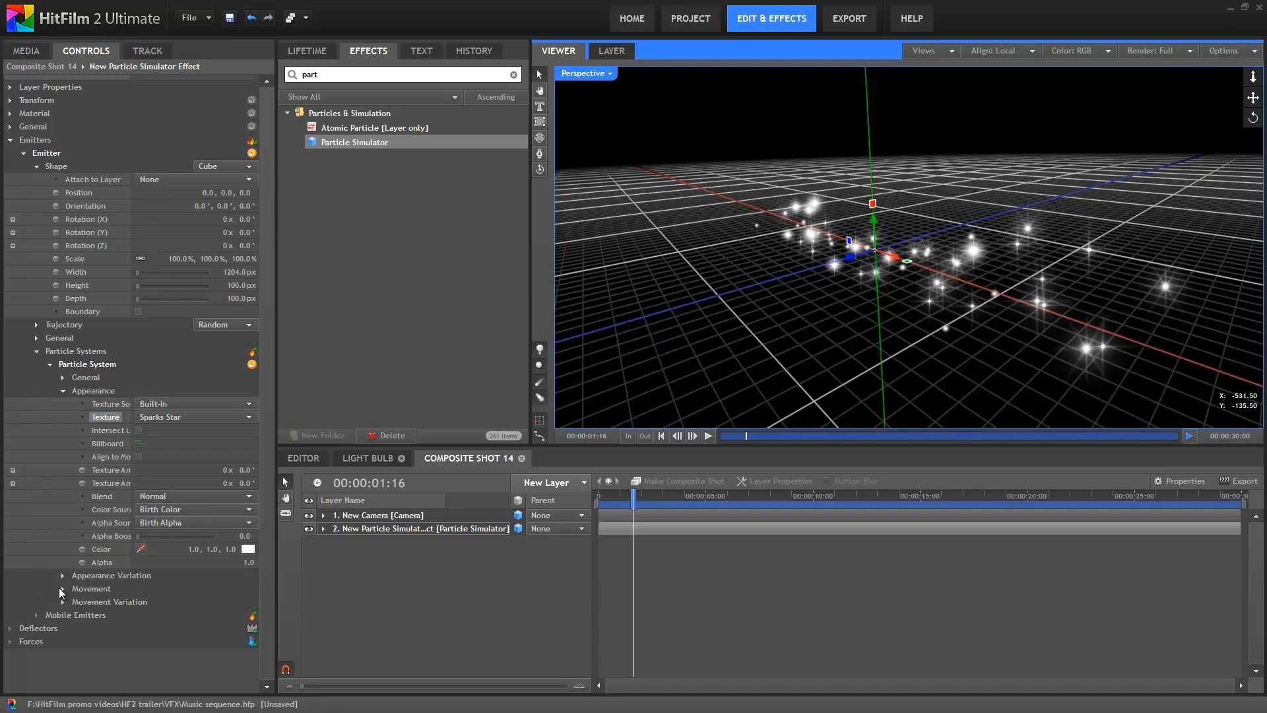
Reduce the particles' Movement Scale to 20%
left_click(63, 588)
scroll(70, 575, "down", 4)
left_click_drag(243, 476, 198, 477)
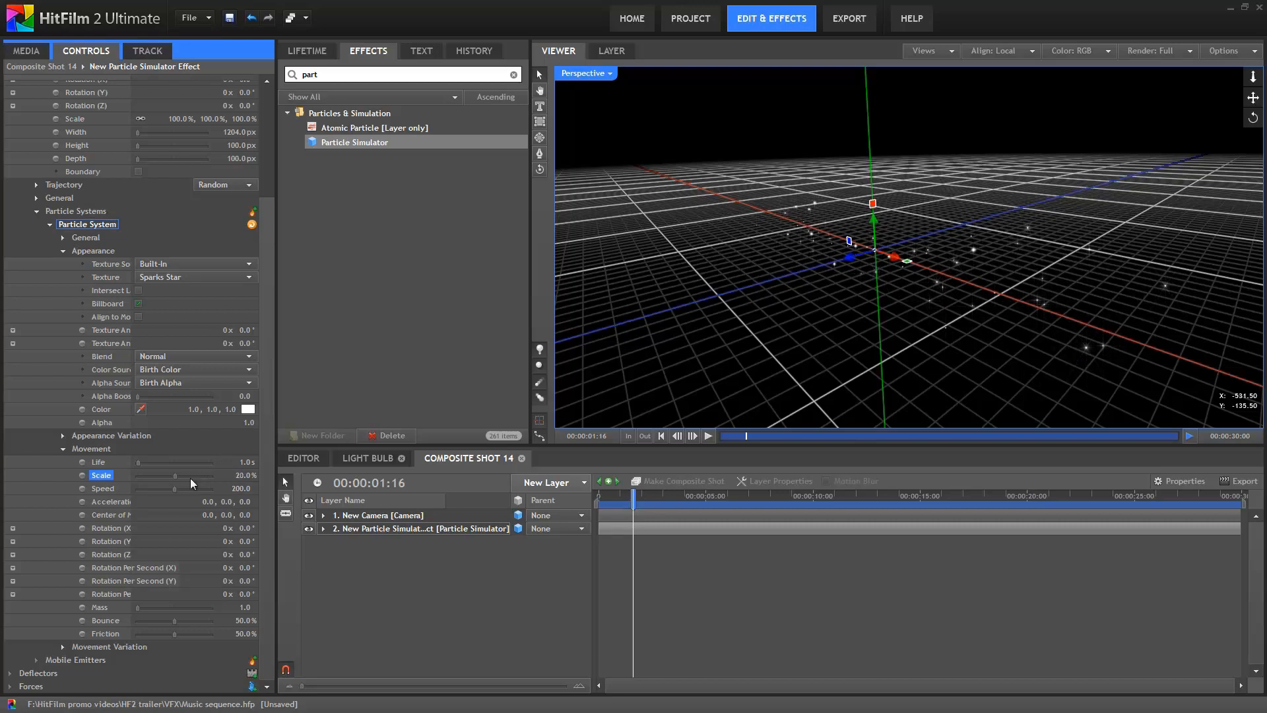
Preview the particles and set Particle Life to 10 seconds
left_click(606, 506)
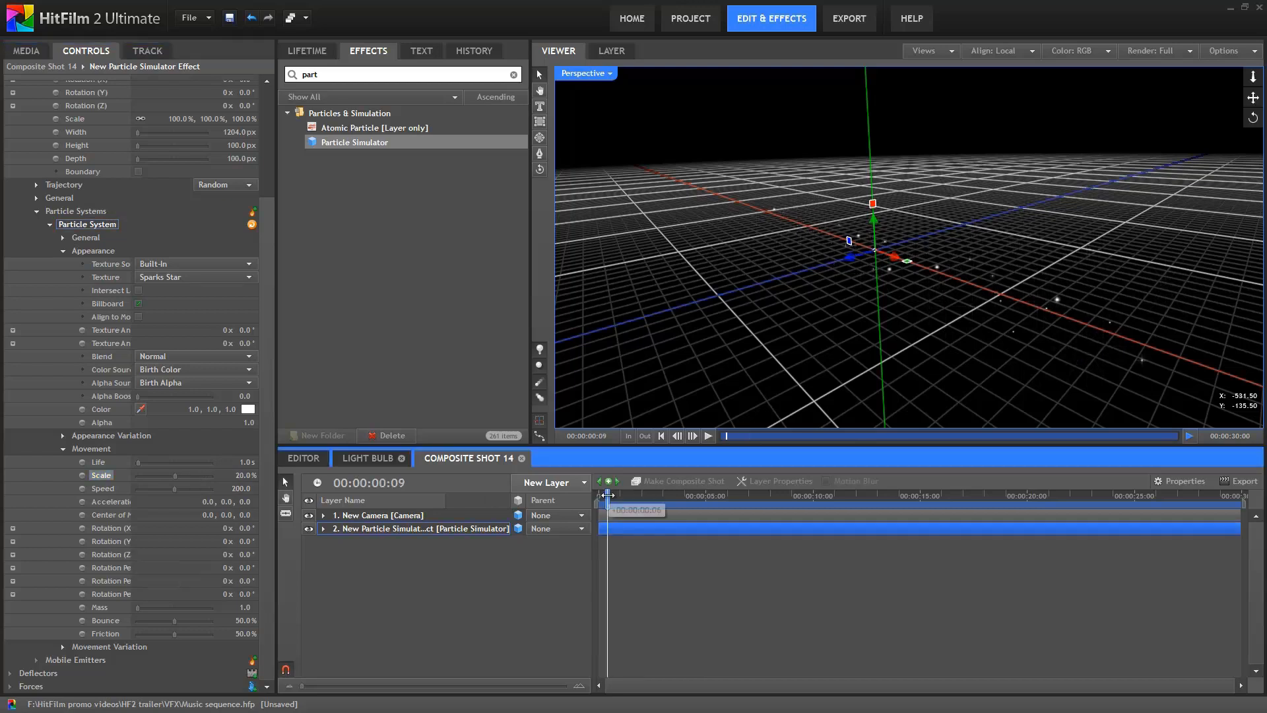
key("space")
left_click(243, 461)
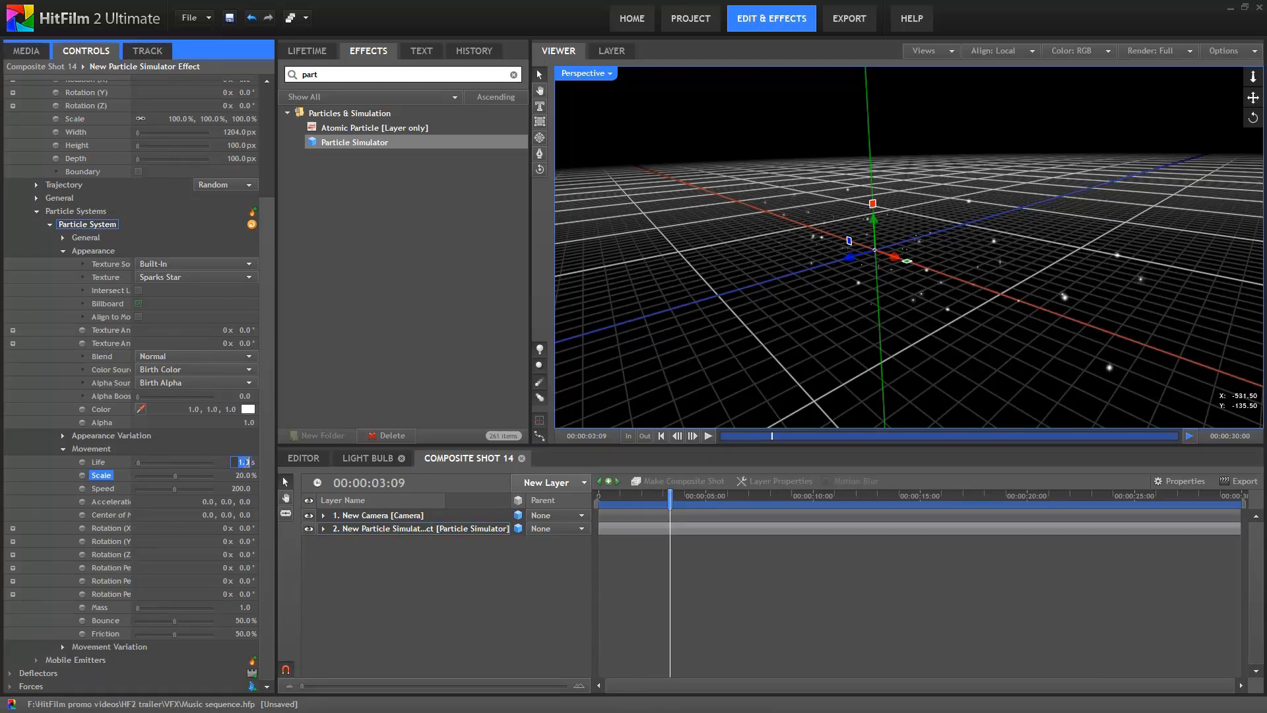
type("10")
key("Return")
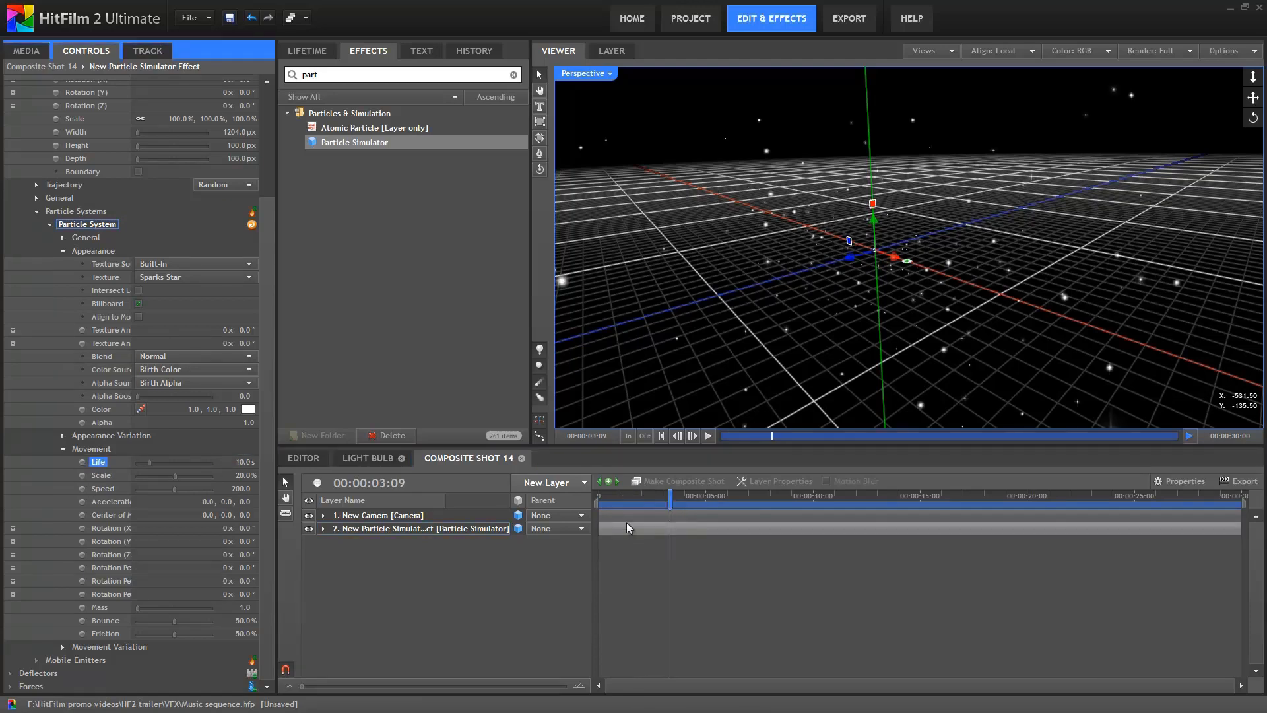
Review the particle field at 6 seconds and set base particle Speed to 100
left_click_drag(600, 495, 752, 527)
left_click_drag(876, 248, 920, 227)
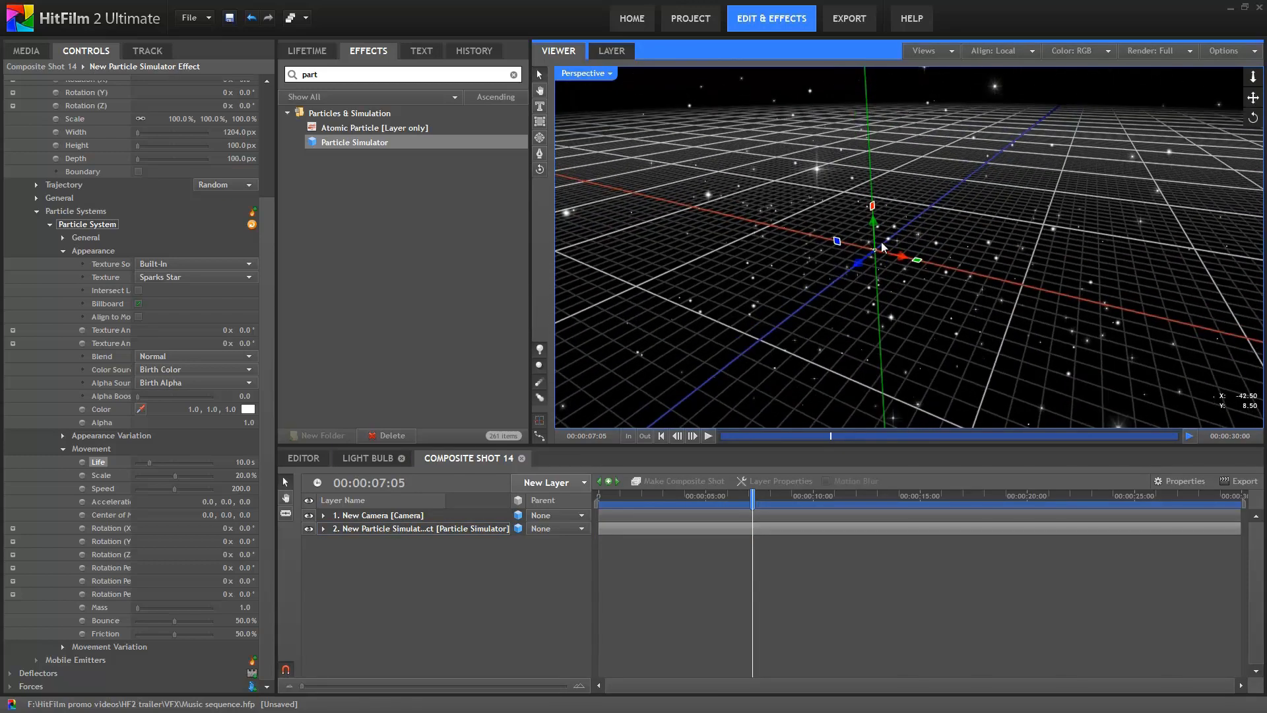
left_click(726, 527)
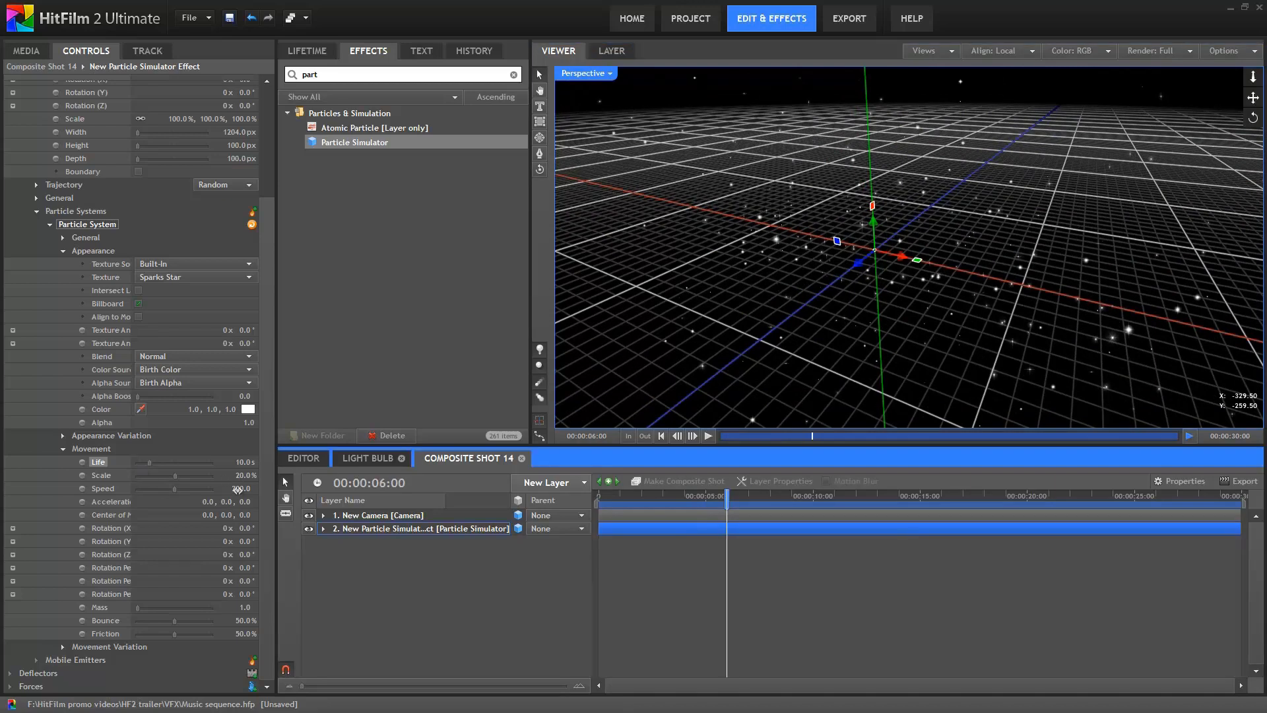
left_click(238, 489)
key("Return")
Set Movement Variation Speed to 100 and preview the simulation
left_click(601, 495)
key("space")
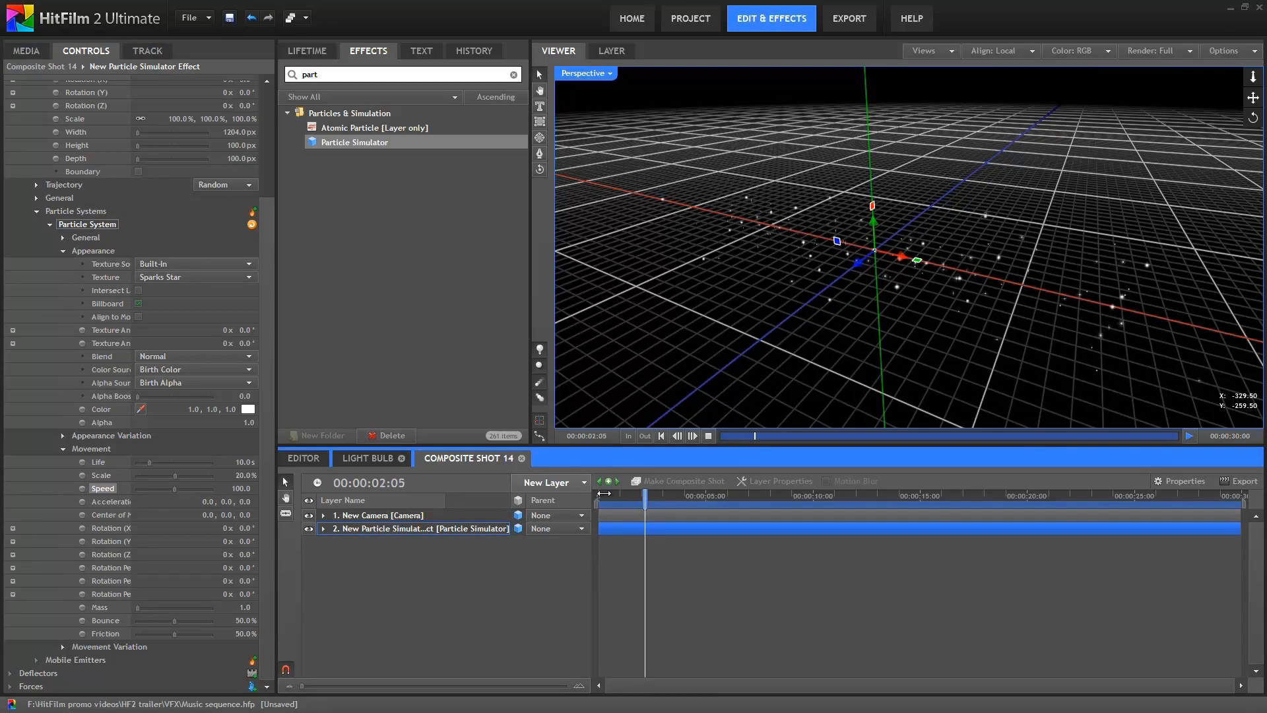
left_click(56, 651)
left_click(62, 647)
scroll(102, 617, "down", 2)
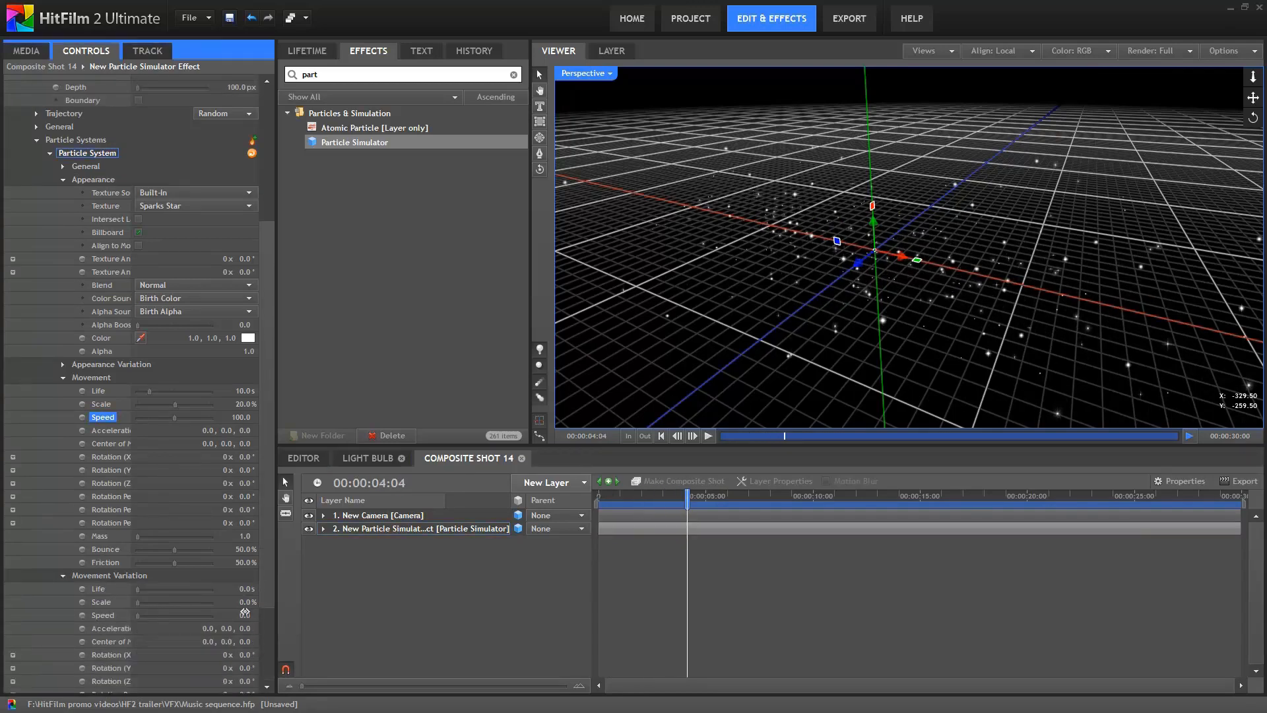
left_click(245, 613)
type("100")
key("Return")
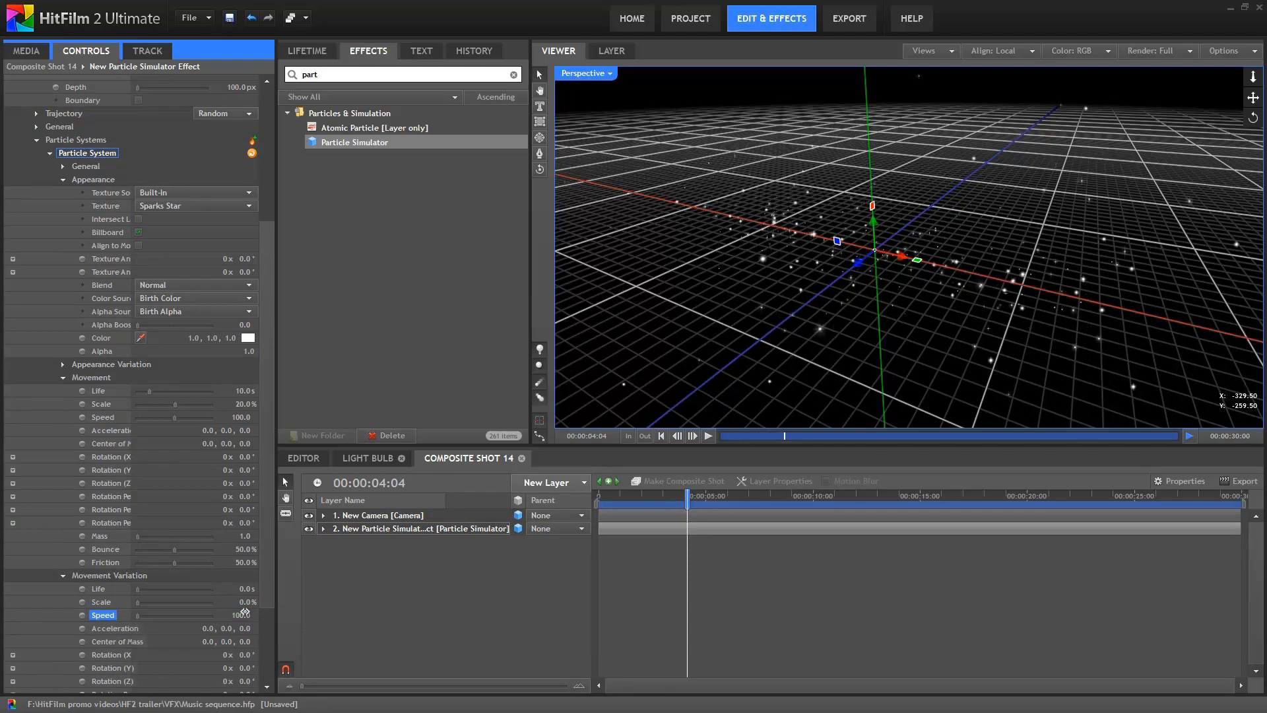
key("space")
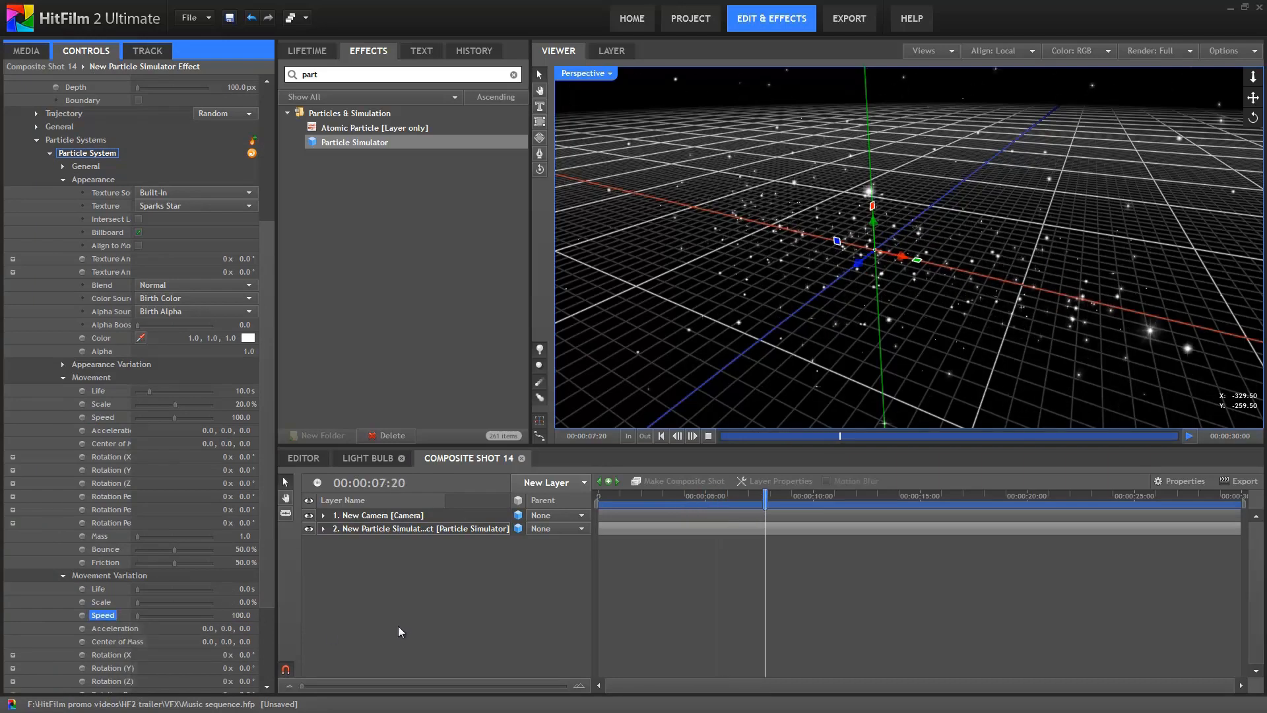
Play the simulation from the start and stop near 00:00:11:02
left_click(602, 499)
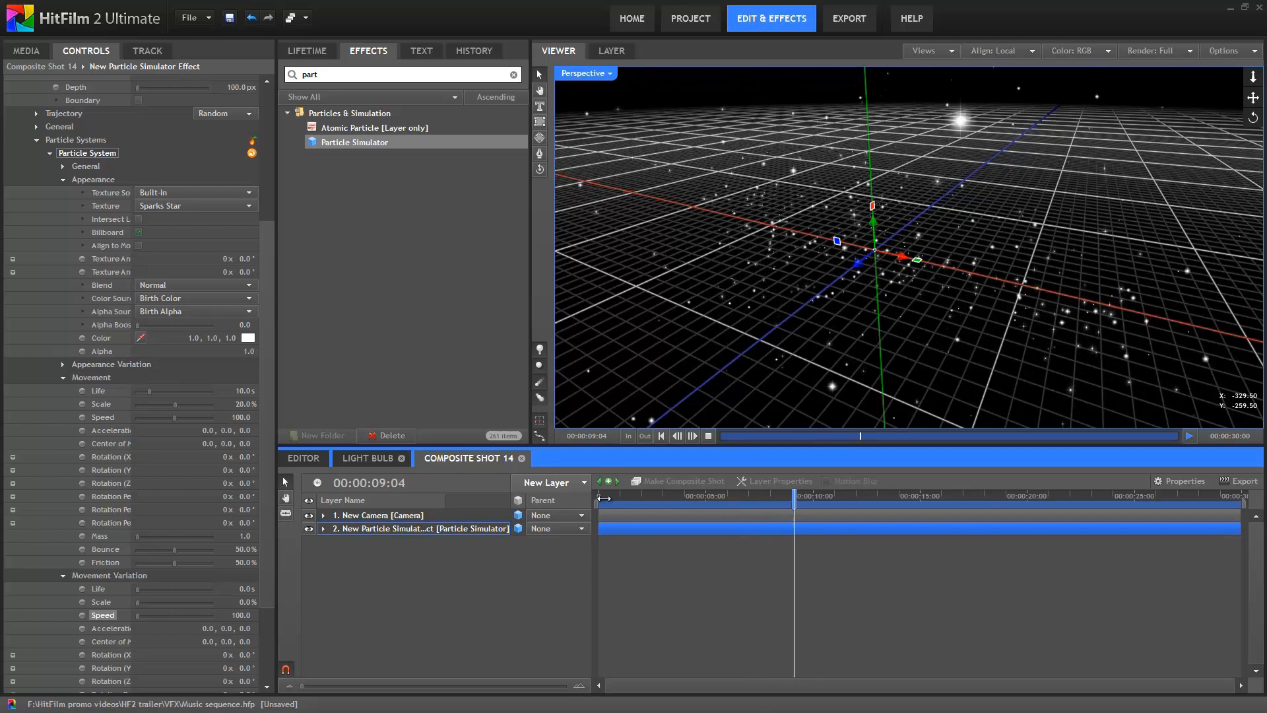
key("space")
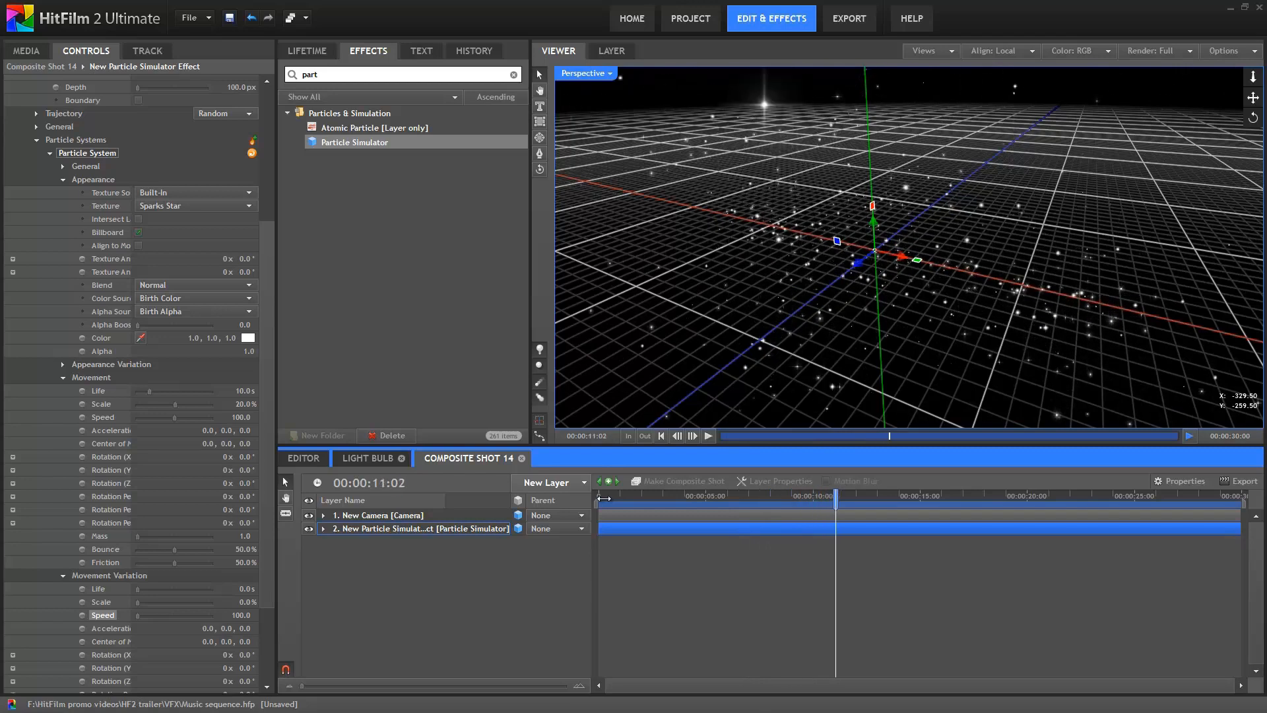
Select Speed in the Lifetime panel and move its curve point to Birth
left_click(308, 51)
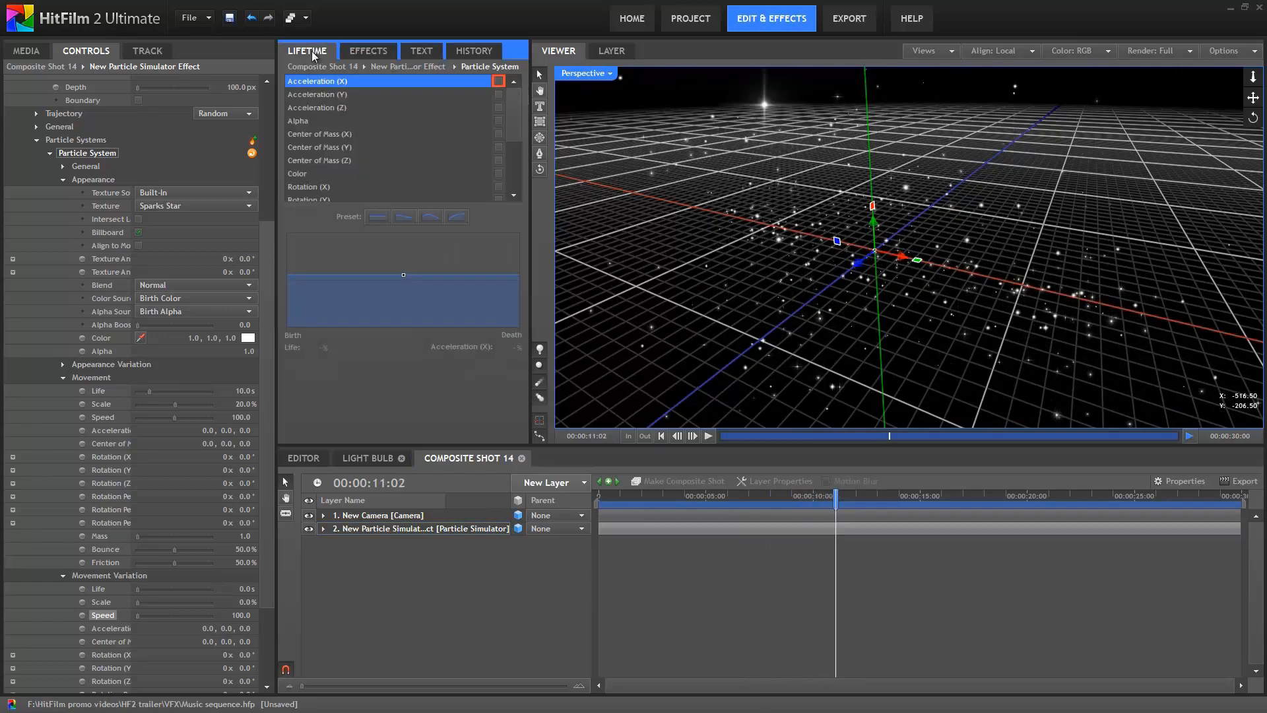
left_click_drag(513, 133, 512, 196)
left_click(311, 169)
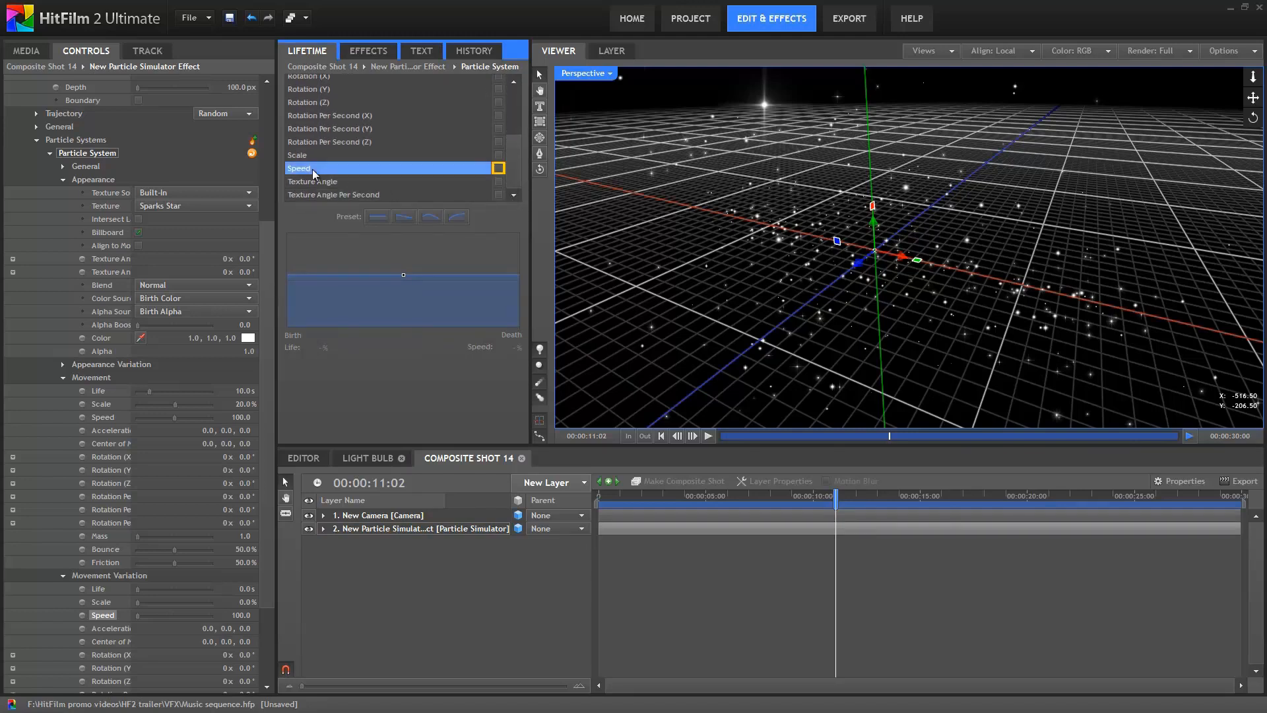
left_click(403, 275)
left_click_drag(404, 275, 287, 273)
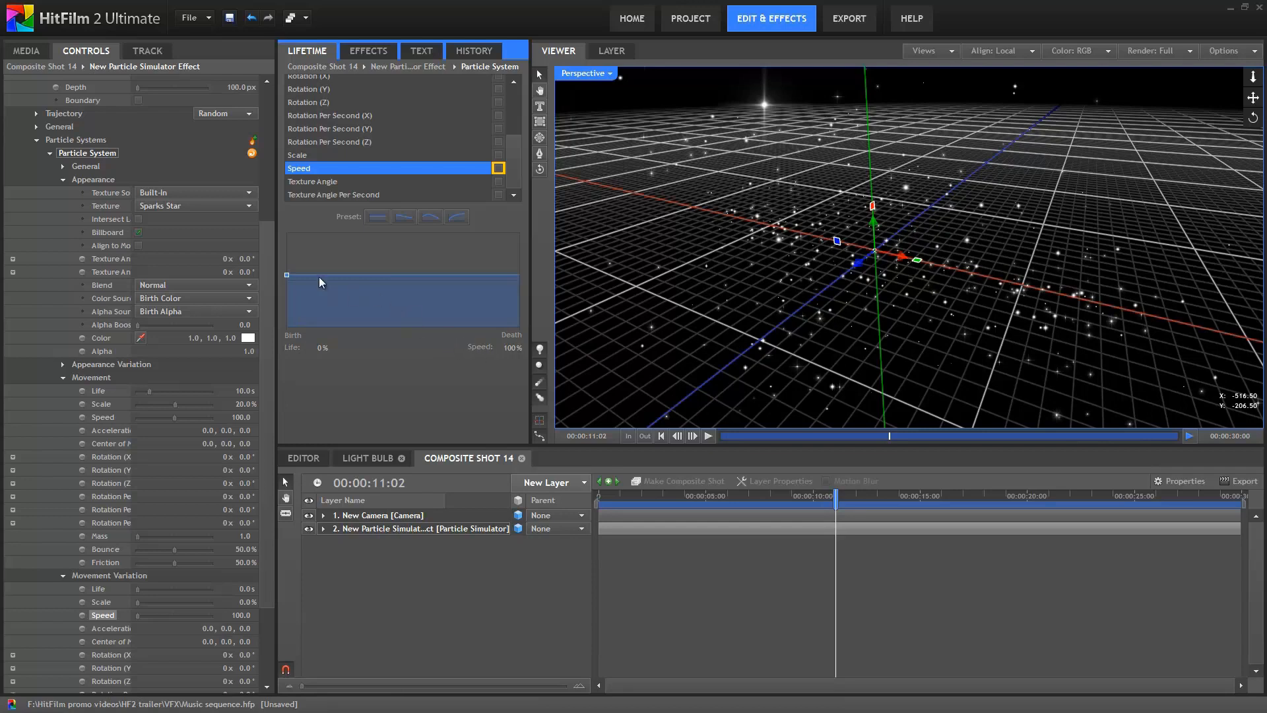
Add a second Speed curve point at 20% life with 10% speed
left_click_drag(318, 276, 320, 272)
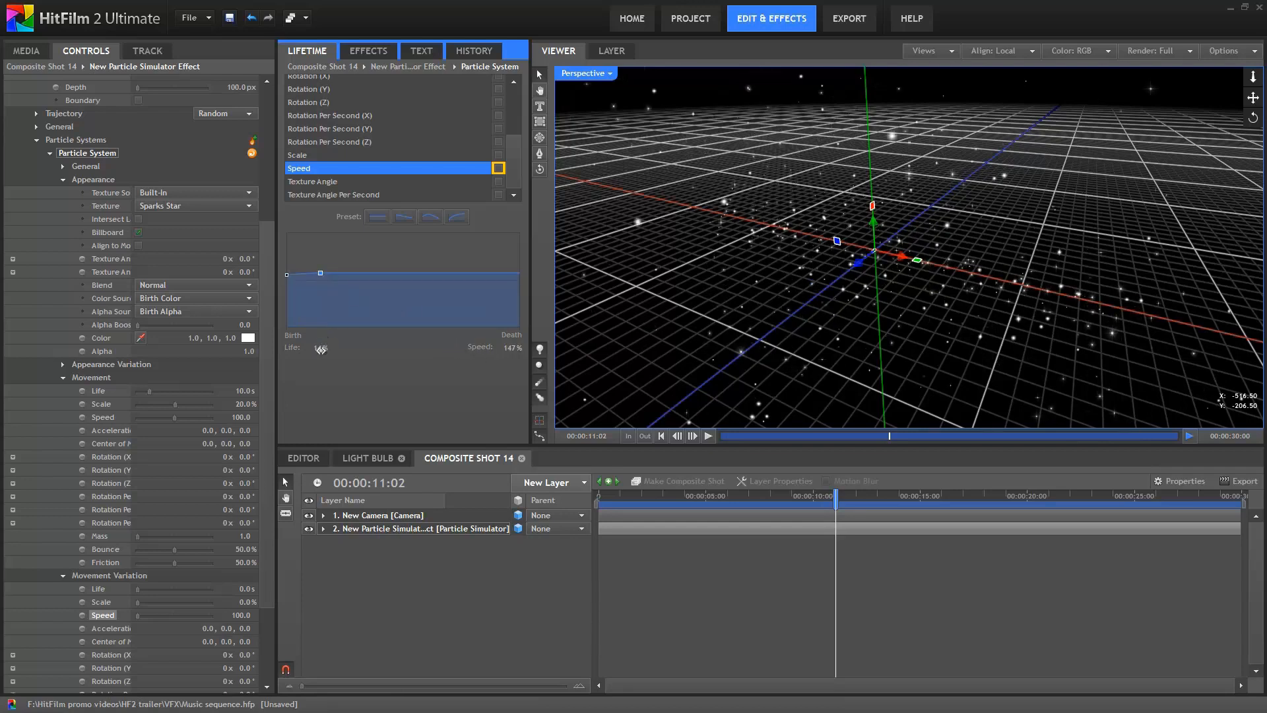
type("28")
key("Return")
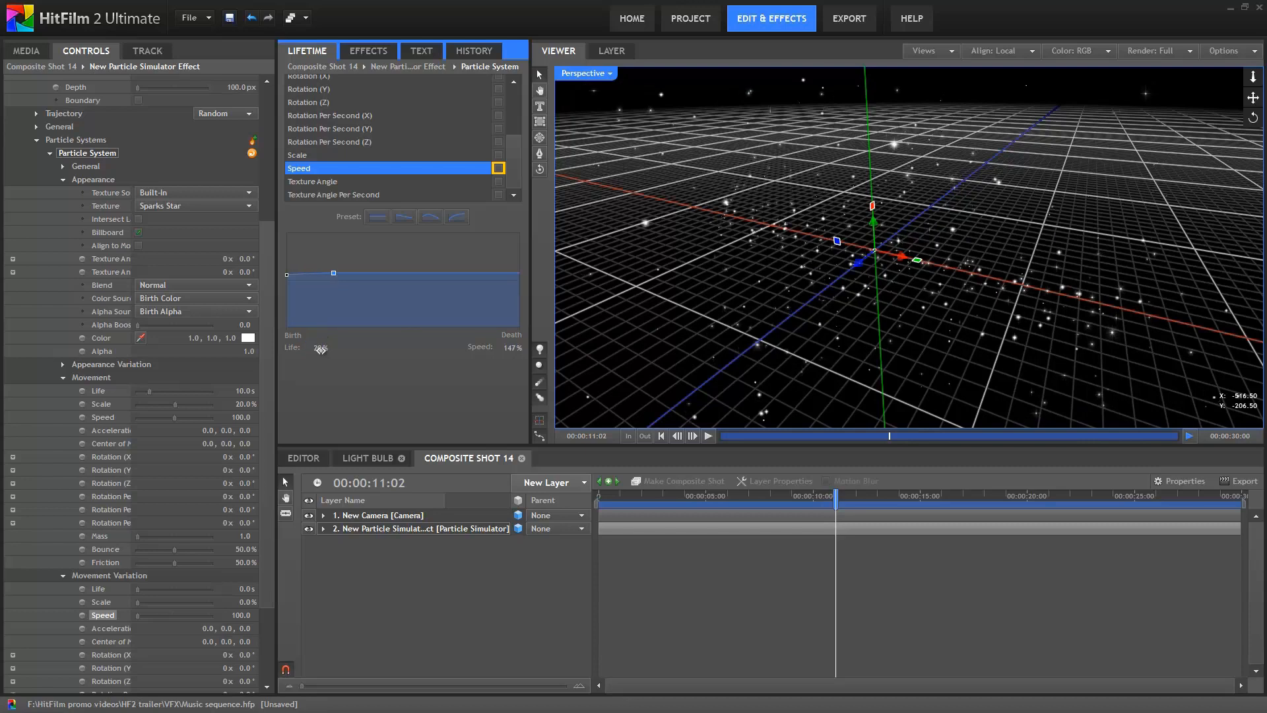
left_click(514, 352)
type("10")
key("Return")
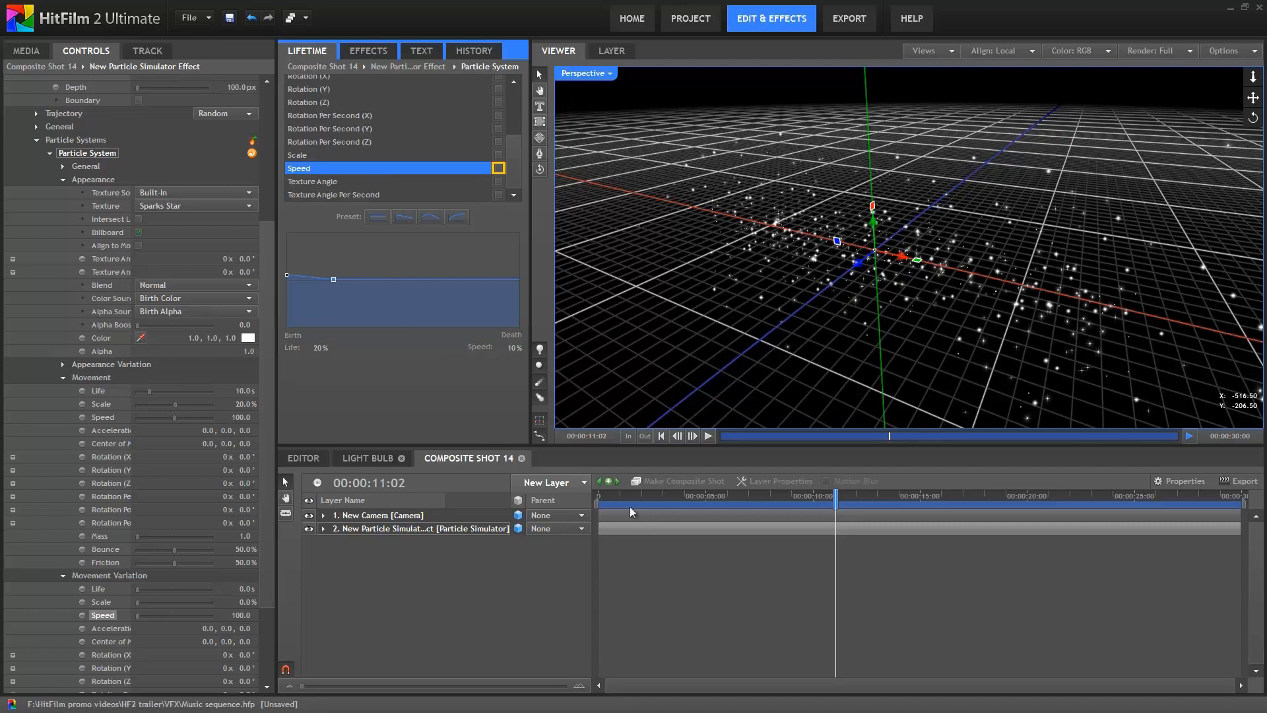
left_click_drag(606, 496, 776, 503)
Convert the new Speed point to Smooth and replay the simulation from the start
right_click(335, 281)
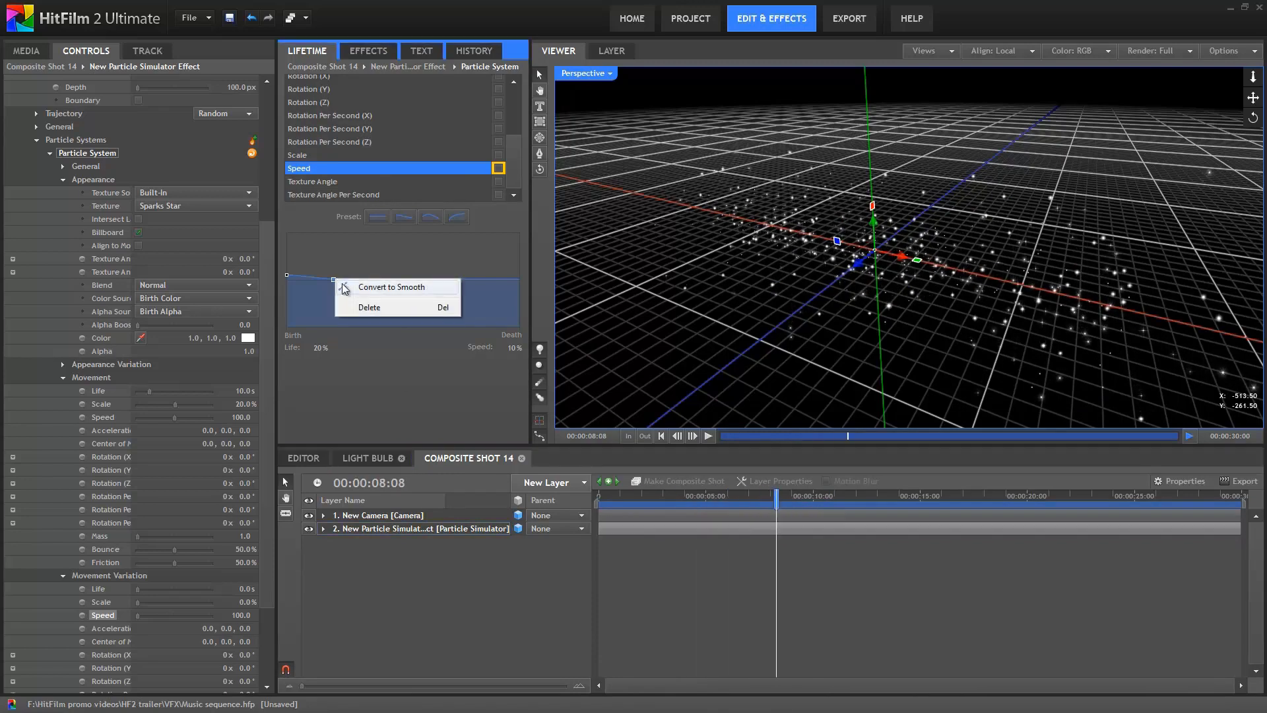
left_click(355, 289)
left_click(599, 509)
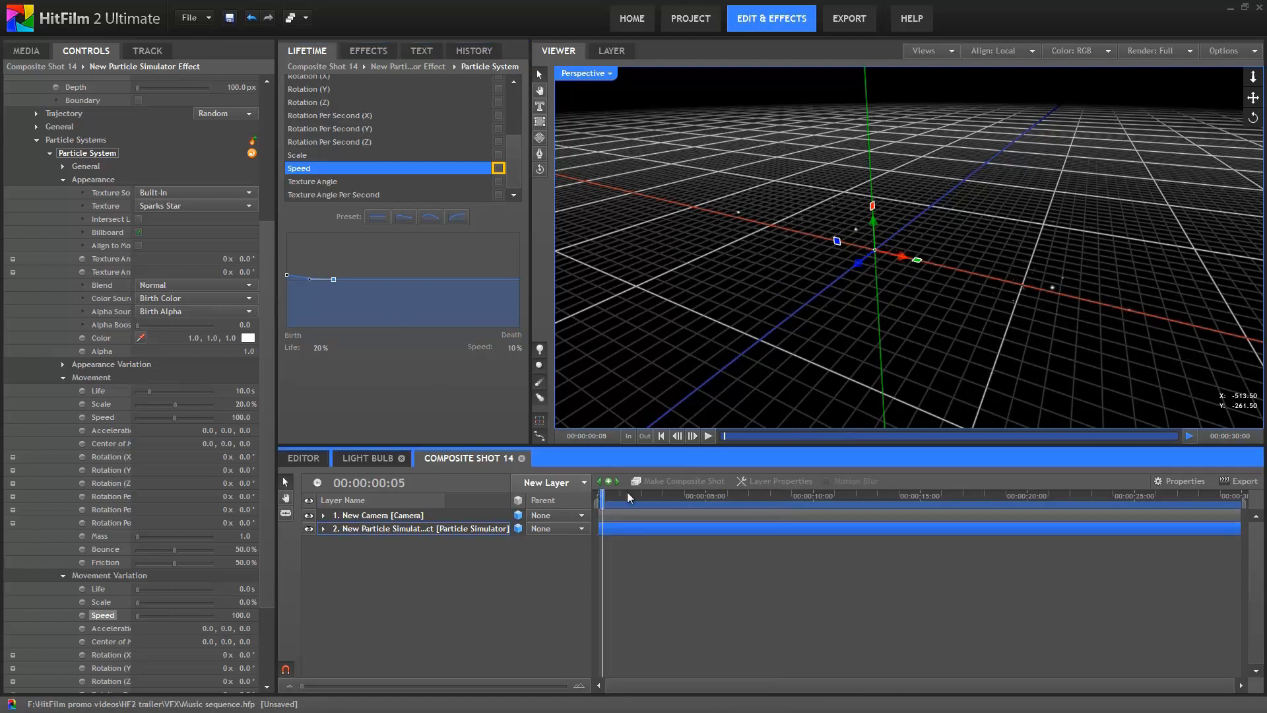
left_click(705, 438)
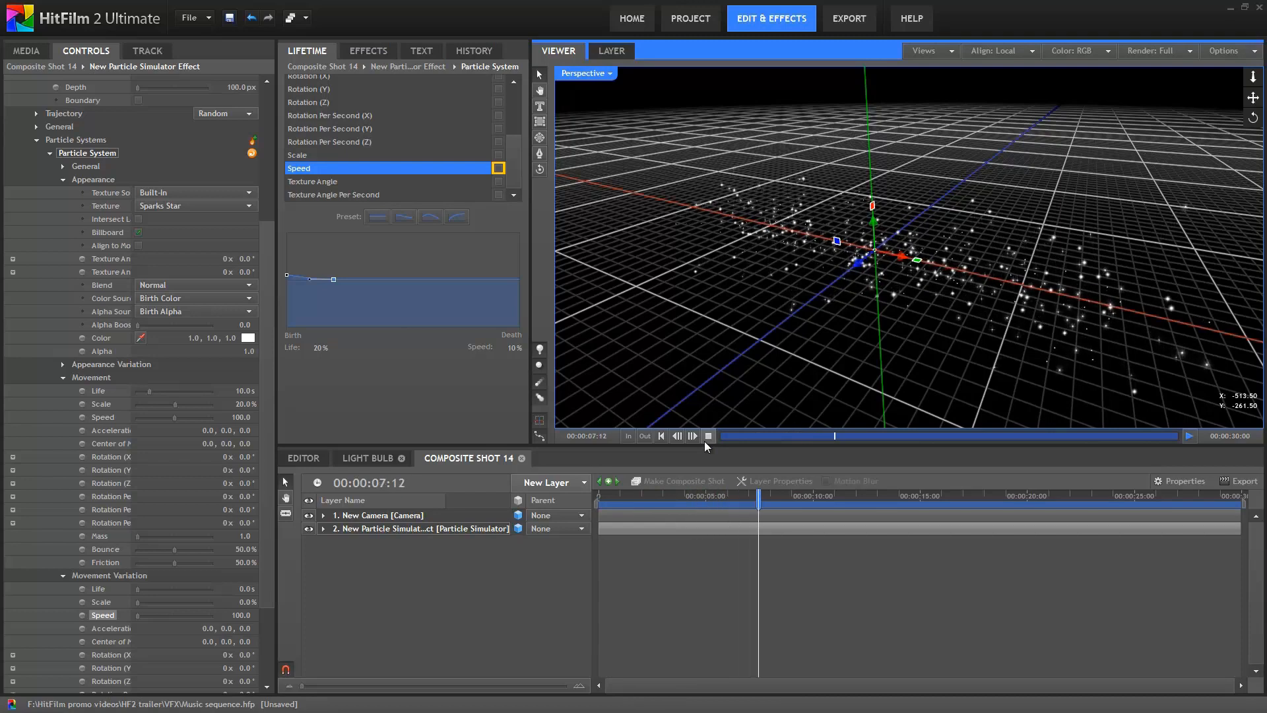
key("space")
mouse_move(924, 279)
left_mouse_down()
mouse_move(686, 331)
mouse_move(896, 266)
mouse_move(913, 283)
left_mouse_up()
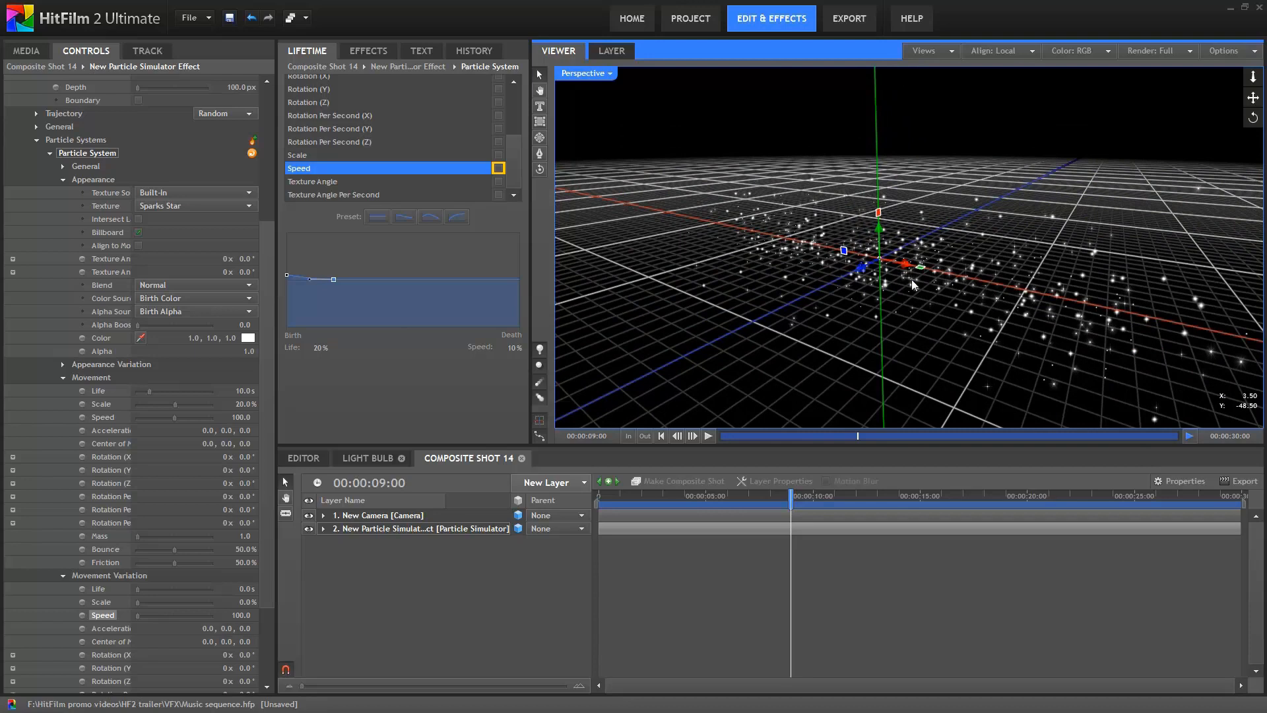
left_click_drag(602, 511, 713, 539)
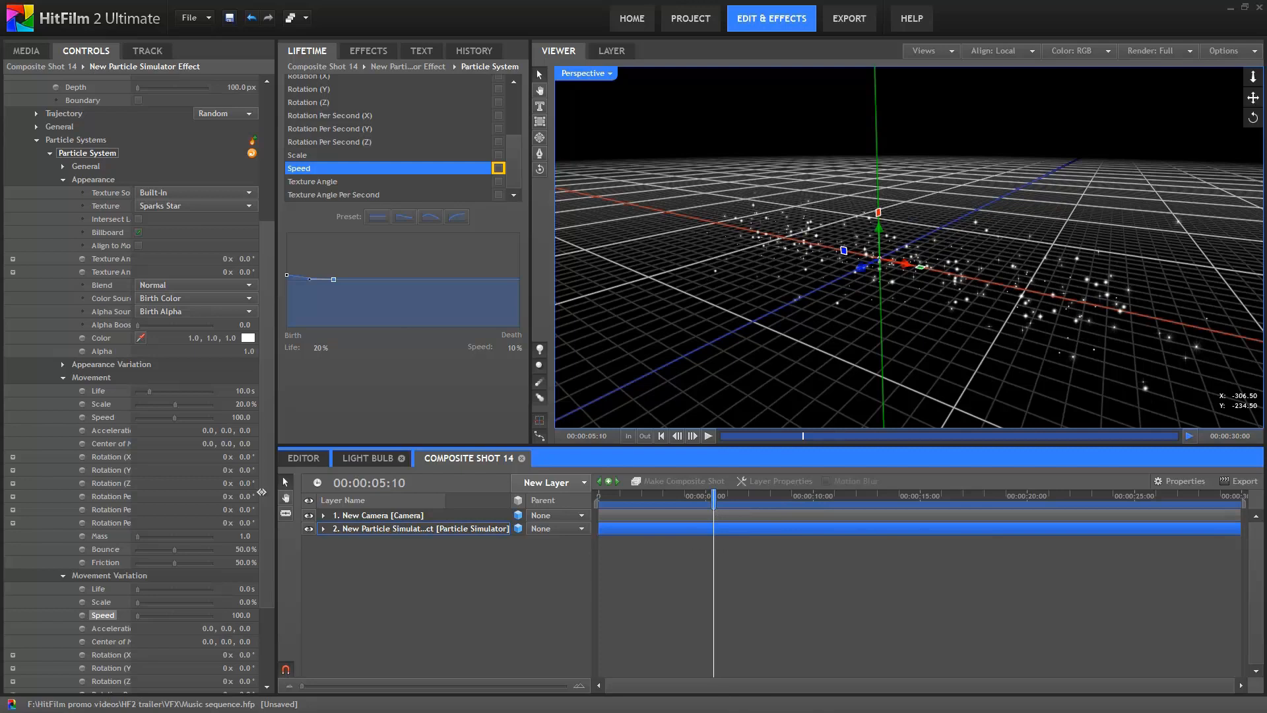
Set Movement Variation Scale to 10% and scrub to about 8 seconds to check sizes
left_click(111, 544)
scroll(198, 534, "down", 2)
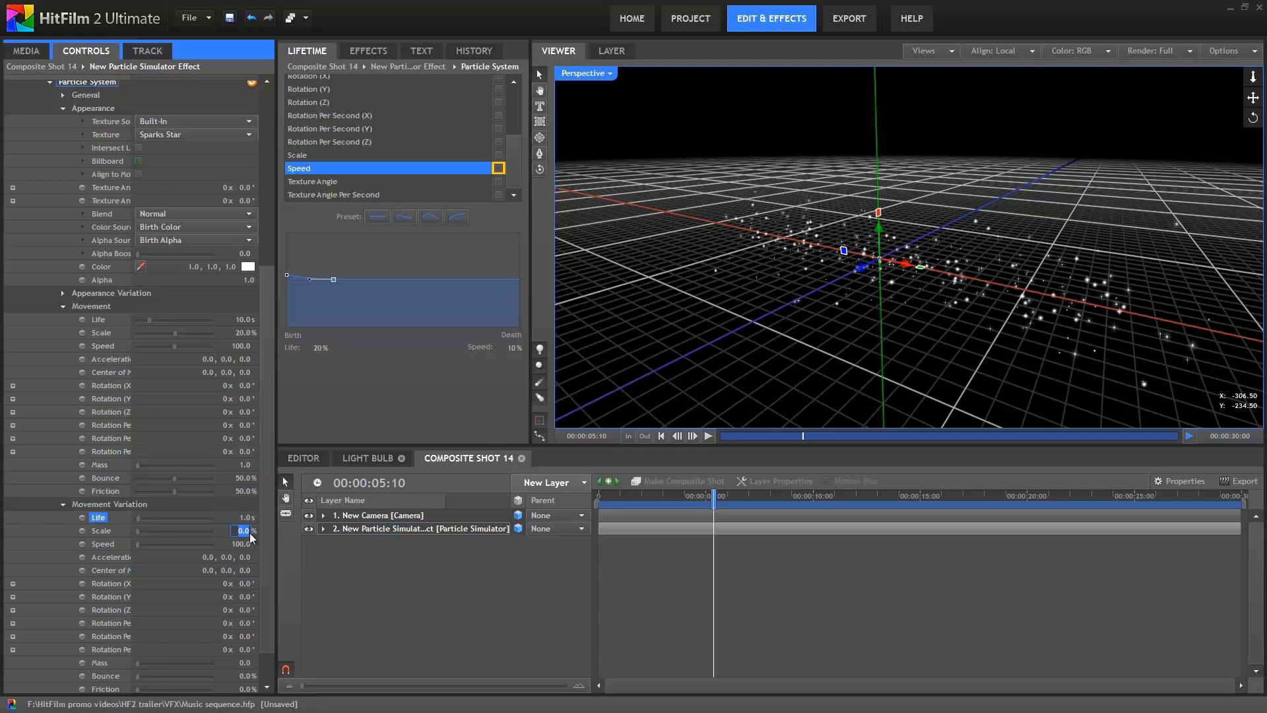
type("20")
key("Return")
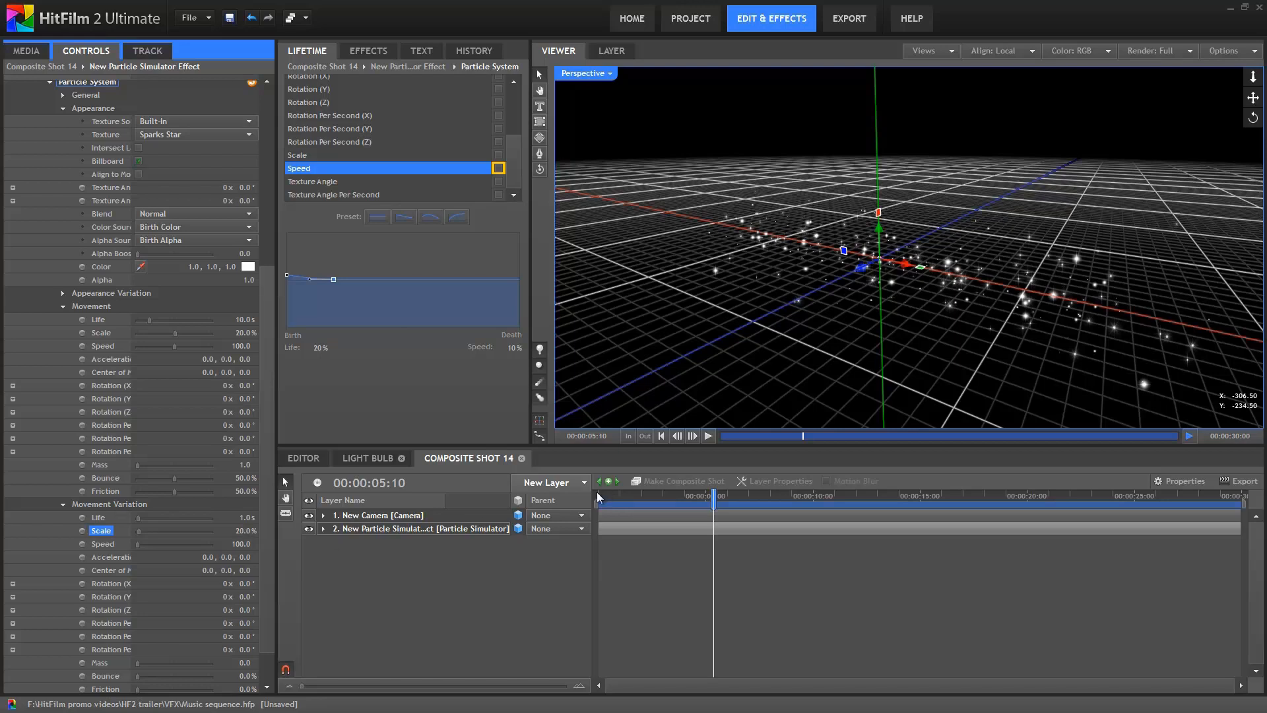
left_click_drag(597, 492, 710, 492)
left_click(777, 500)
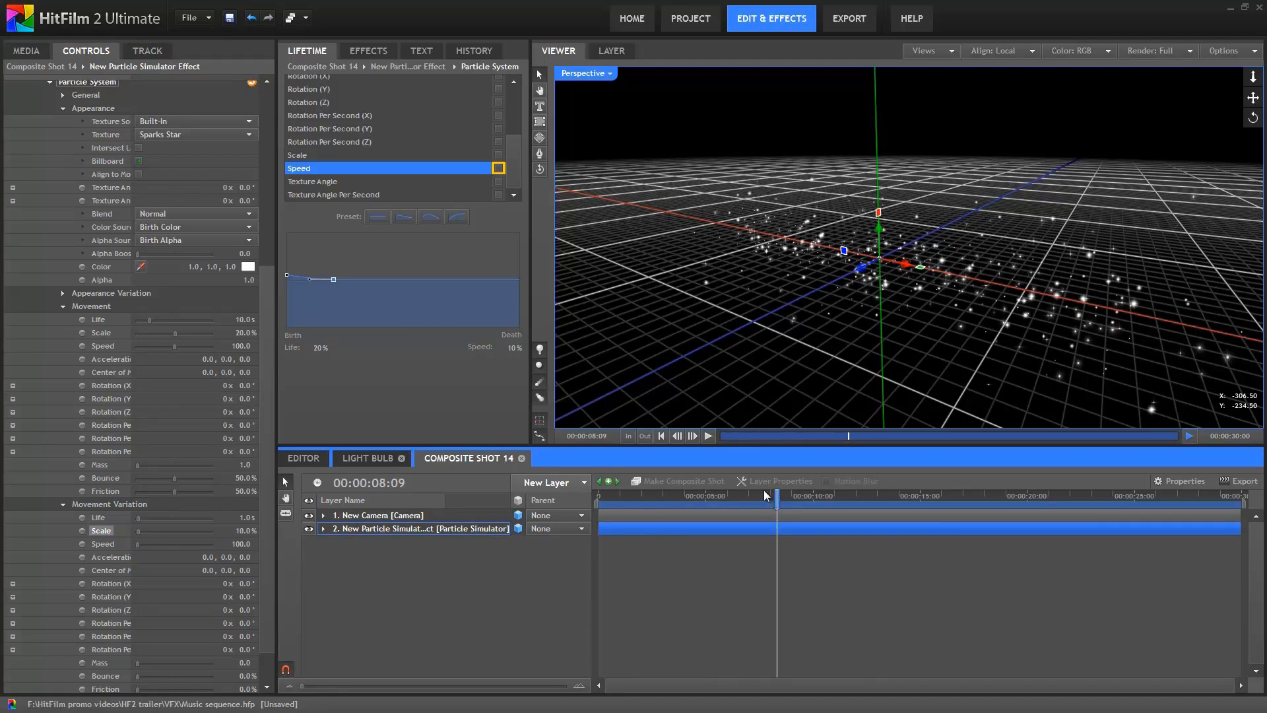
Add a new force under Forces and set its Type to Turbulence
left_click_drag(267, 505, 259, 554)
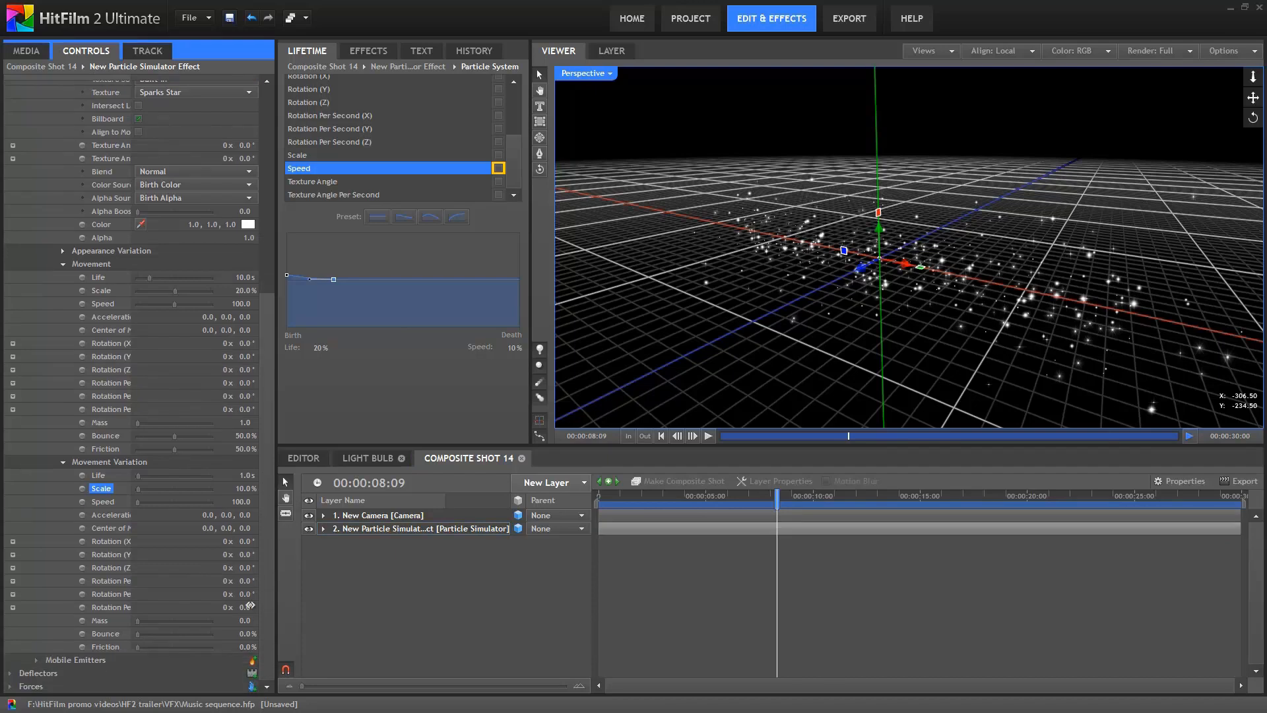
left_click(253, 687)
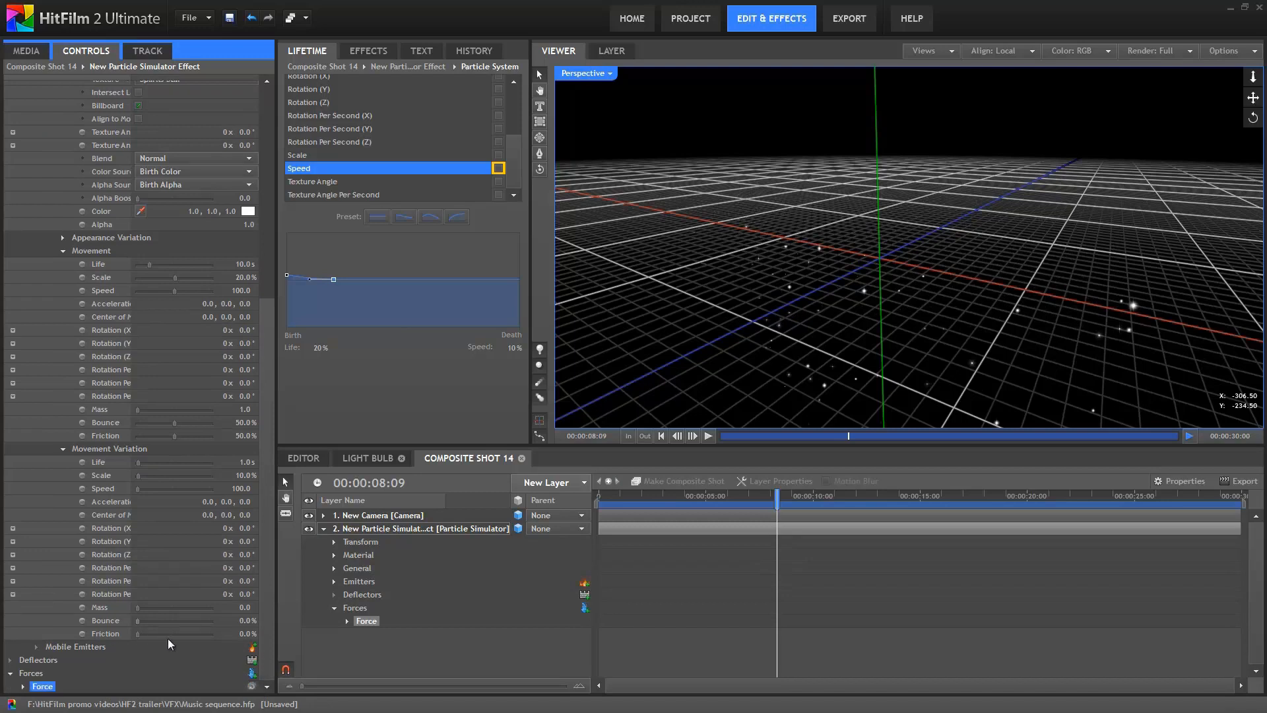
left_click(603, 492)
key("space")
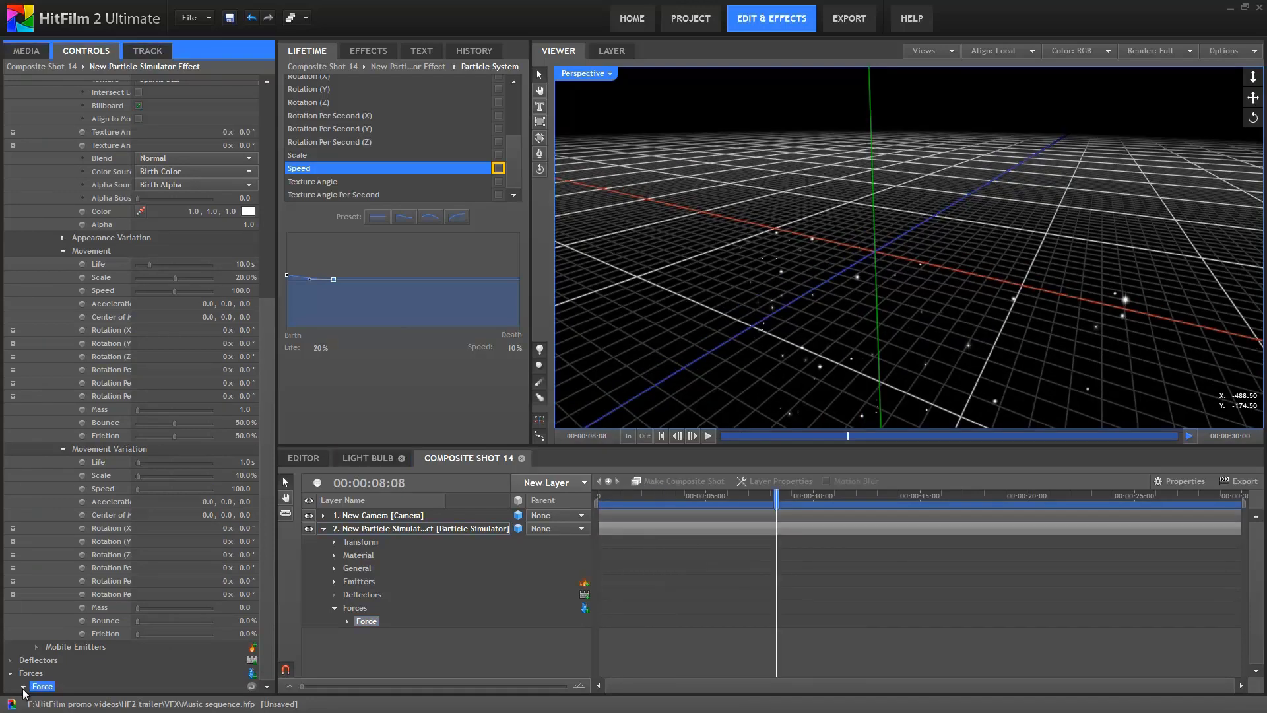
left_click(24, 686)
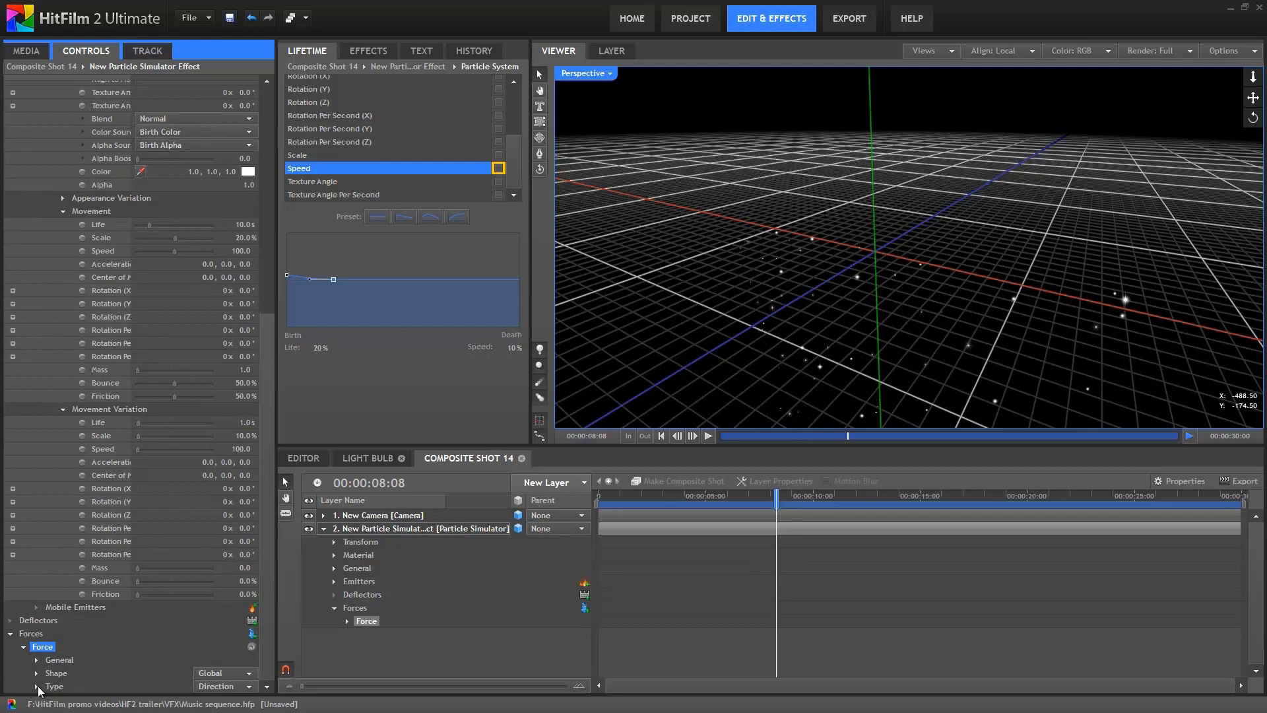
left_click(224, 688)
left_click(220, 673)
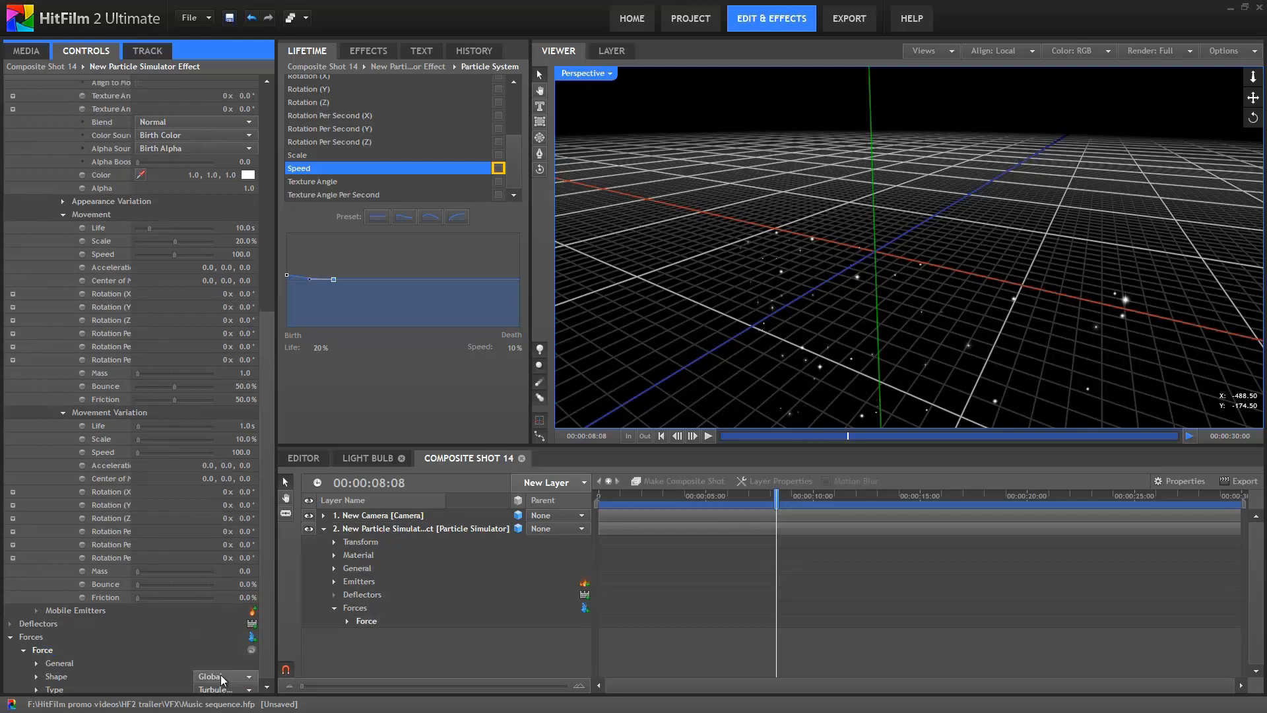
Lower the Turbulence strength to 2% and play the simulation to preview it
left_click(600, 496)
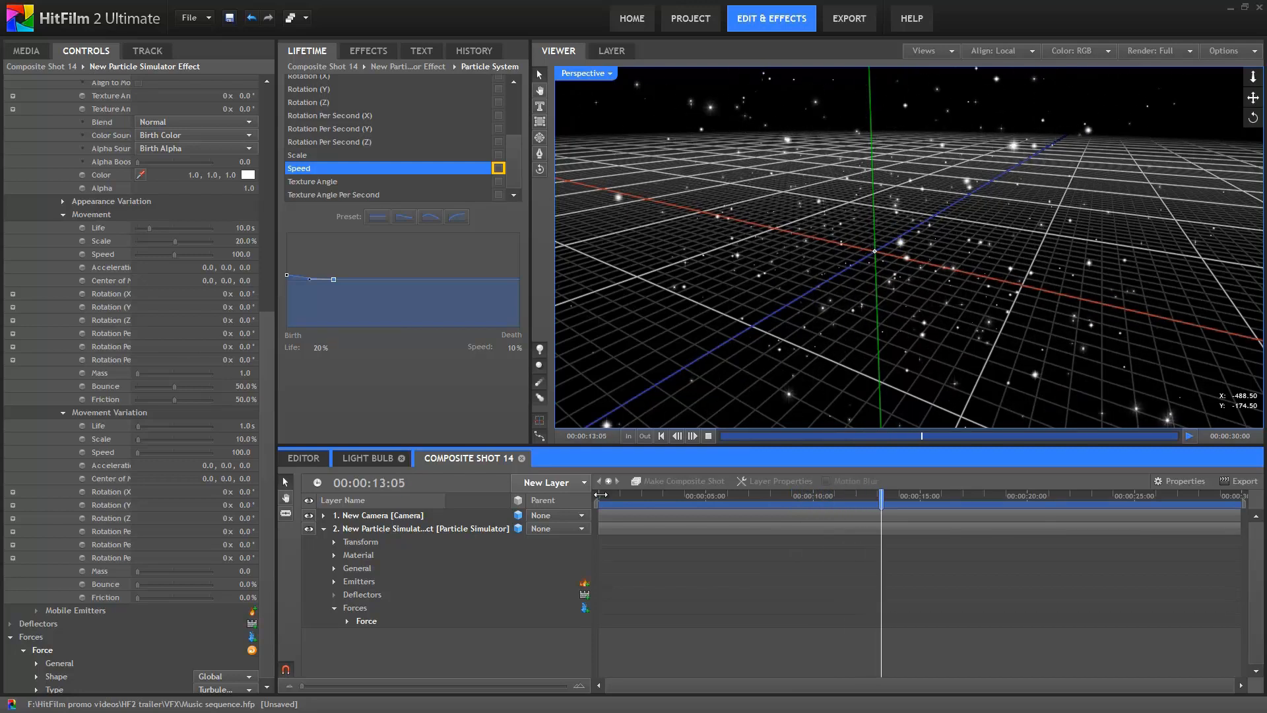
left_click_drag(652, 495, 661, 495)
left_click(36, 689)
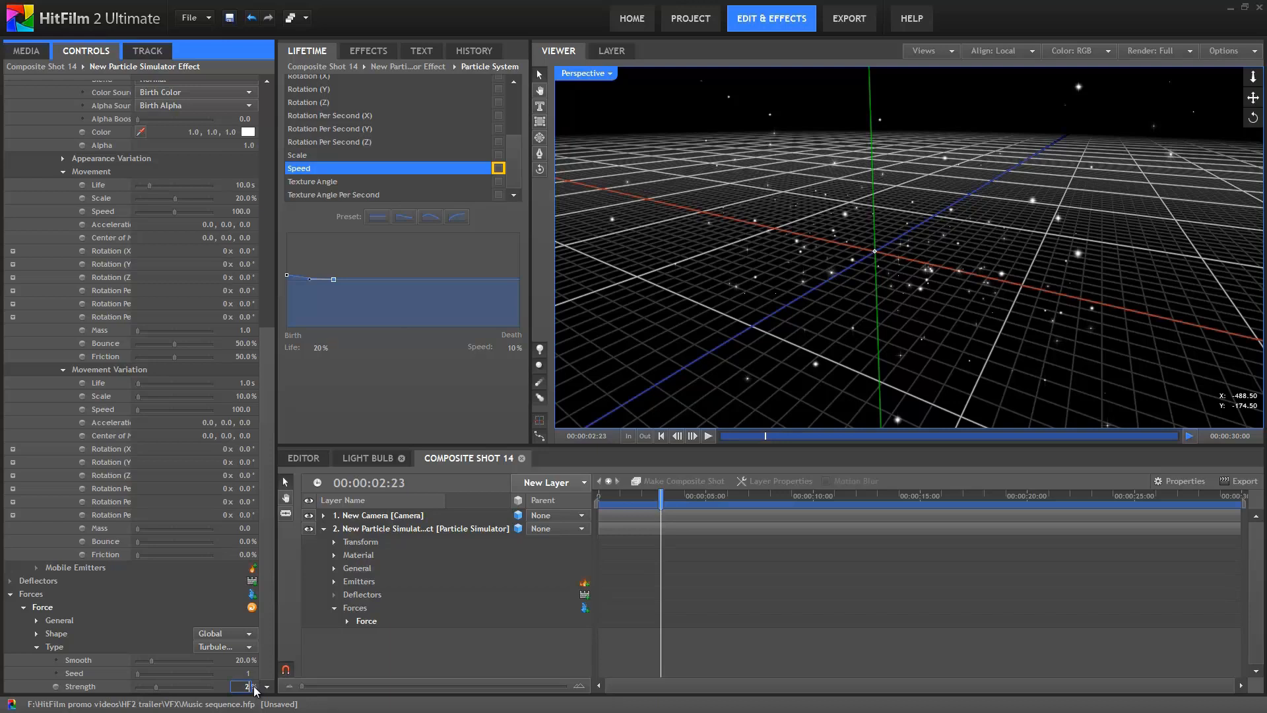
type("2")
key("Return")
left_click(673, 644)
key("space")
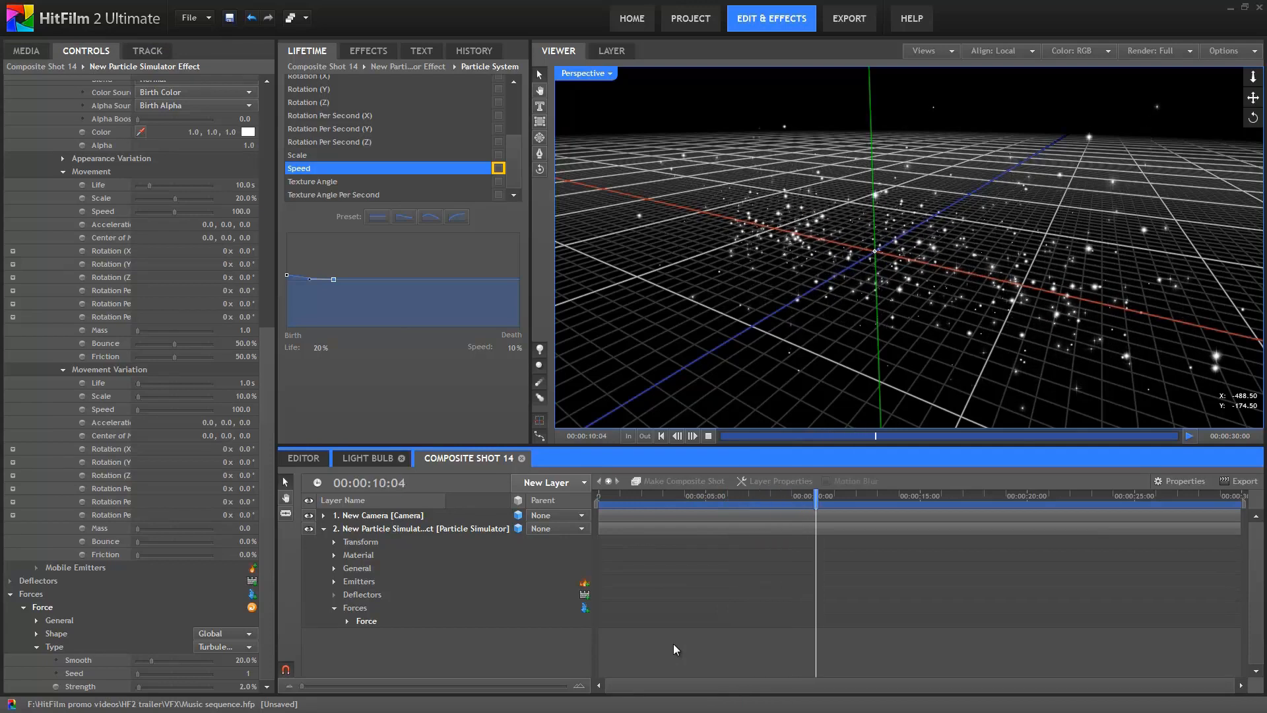
Add another Force to the particle simulator and name it Gravity
left_click(51, 609)
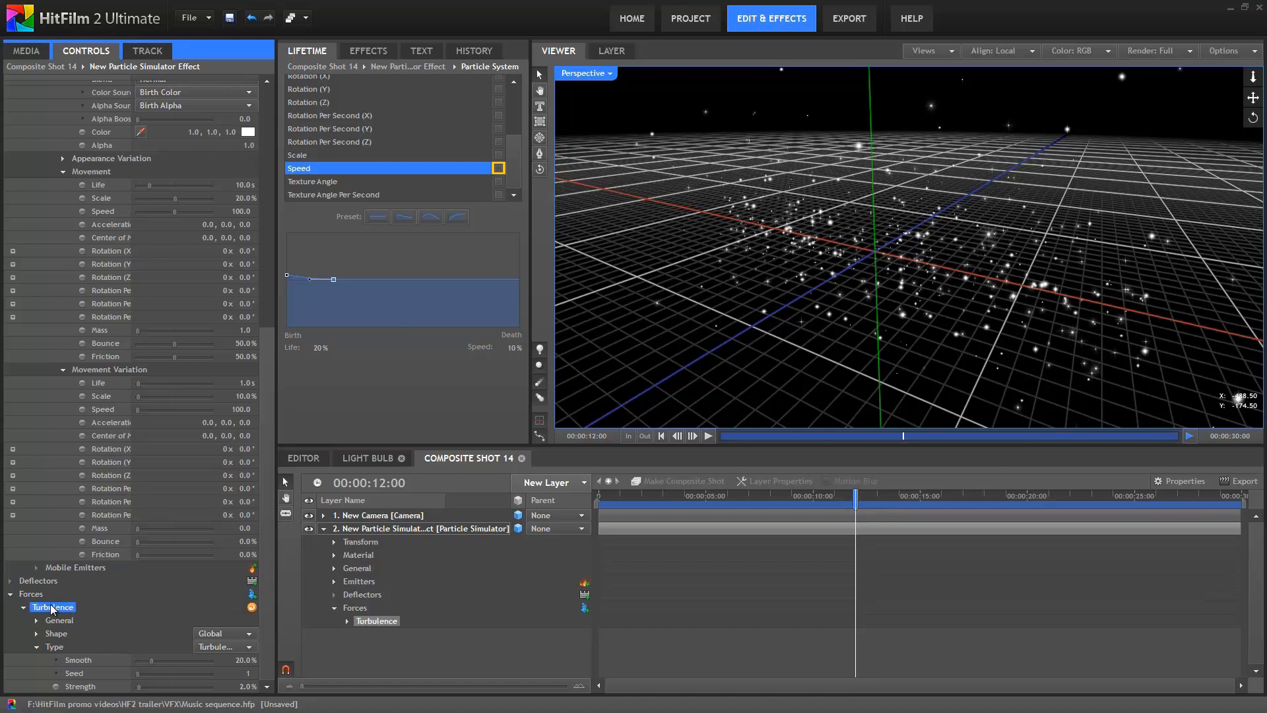
left_click(251, 597)
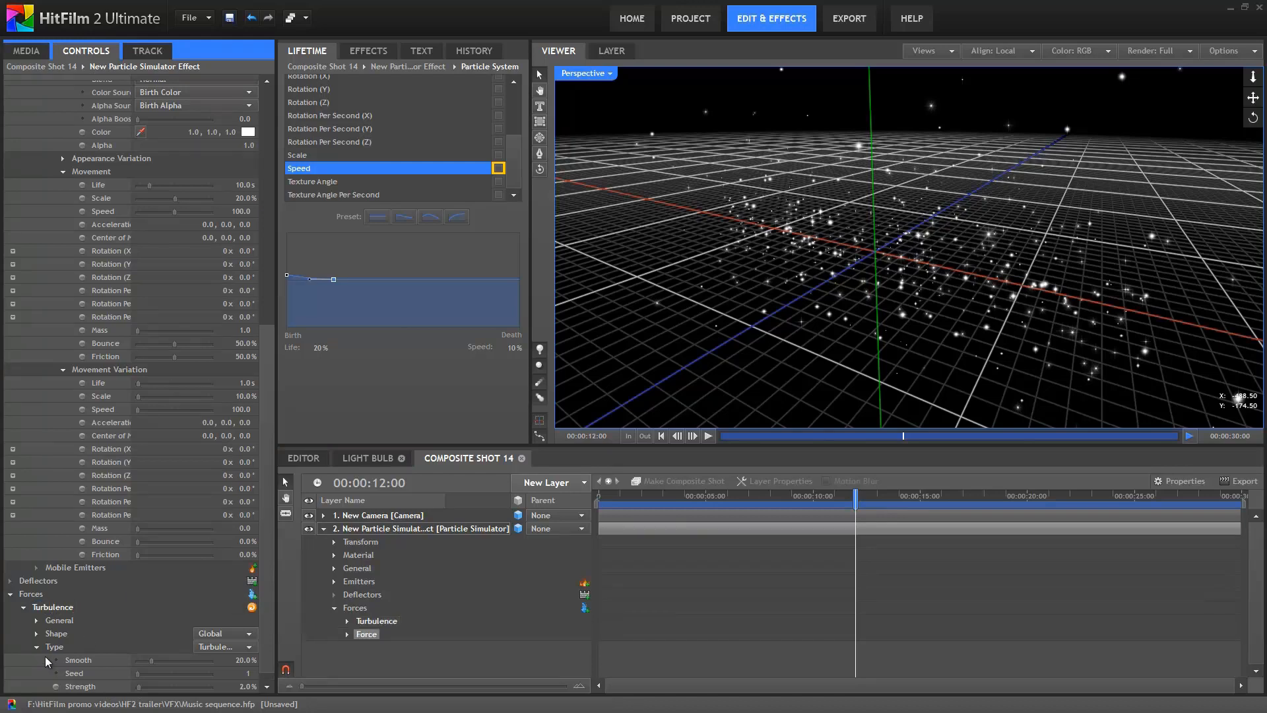
left_click(81, 634)
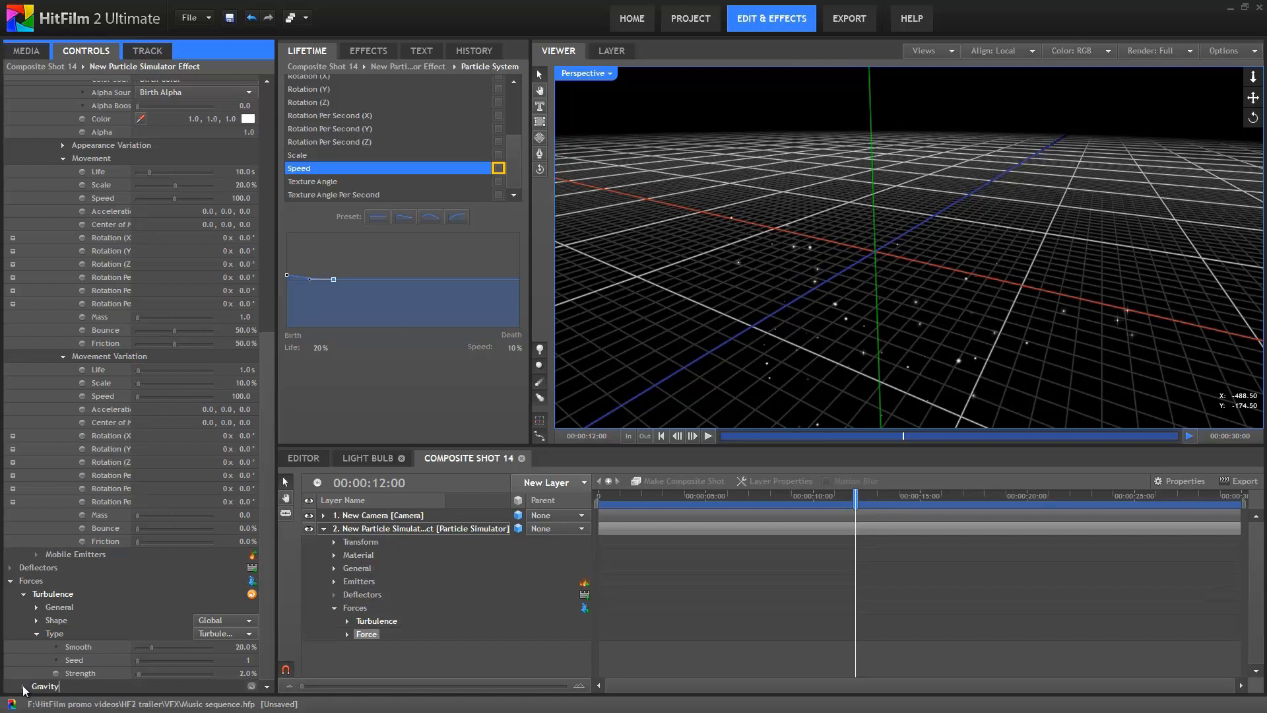
type("Gravity")
left_click(23, 687)
left_click(601, 495)
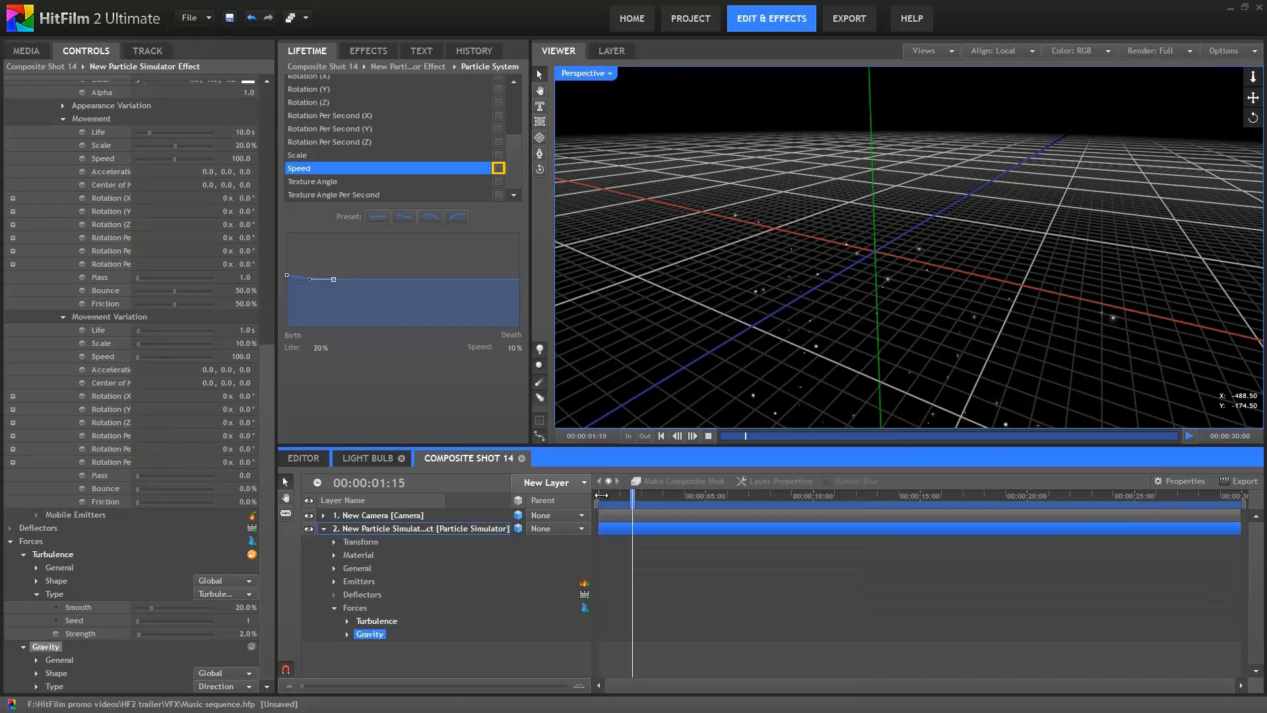
key("space")
Set the Gravity strength to 2% and start editing its Rotation (Z)
scroll(101, 688, "down", 3)
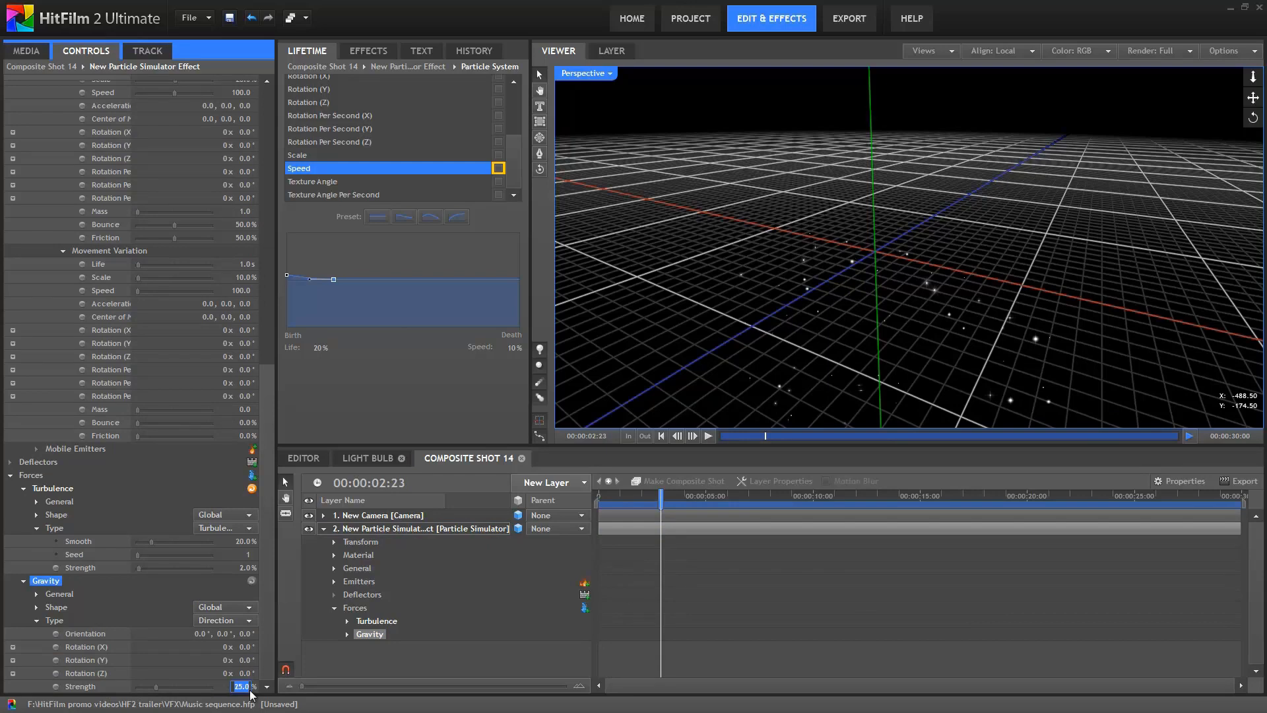
type("2")
key("Return")
left_click(602, 496)
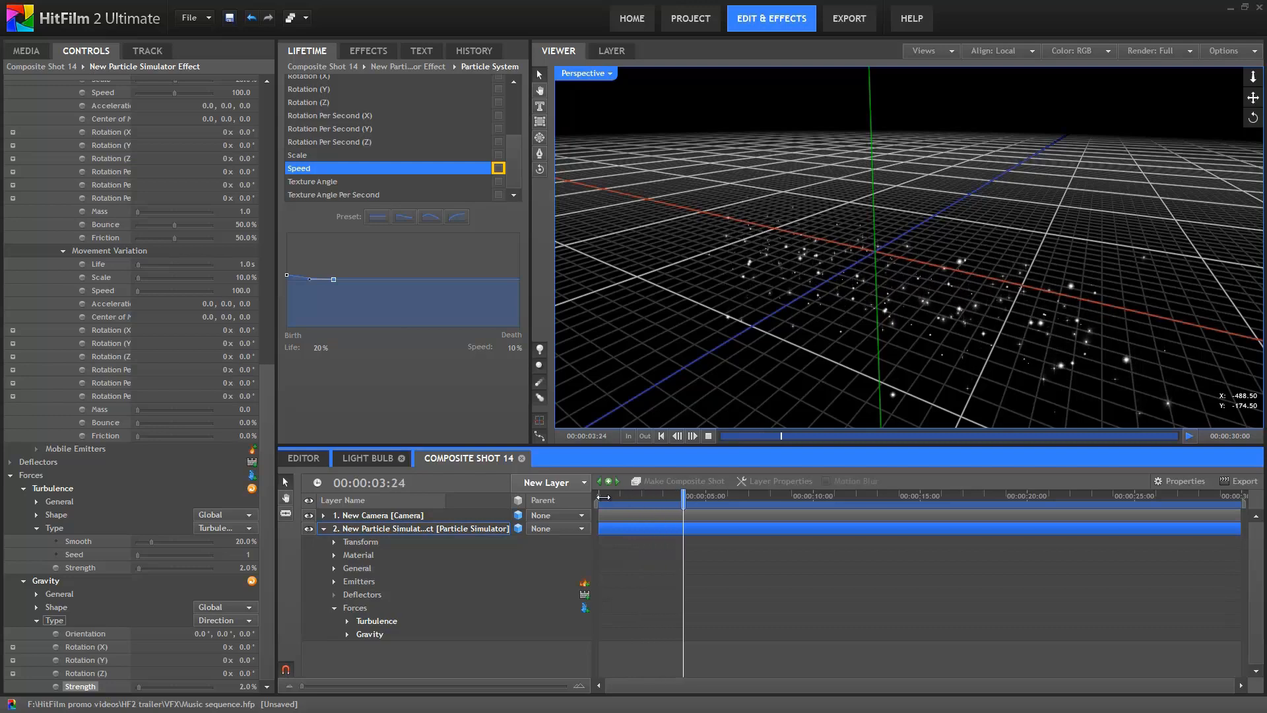
left_click_drag(881, 273, 949, 319)
left_click(422, 528)
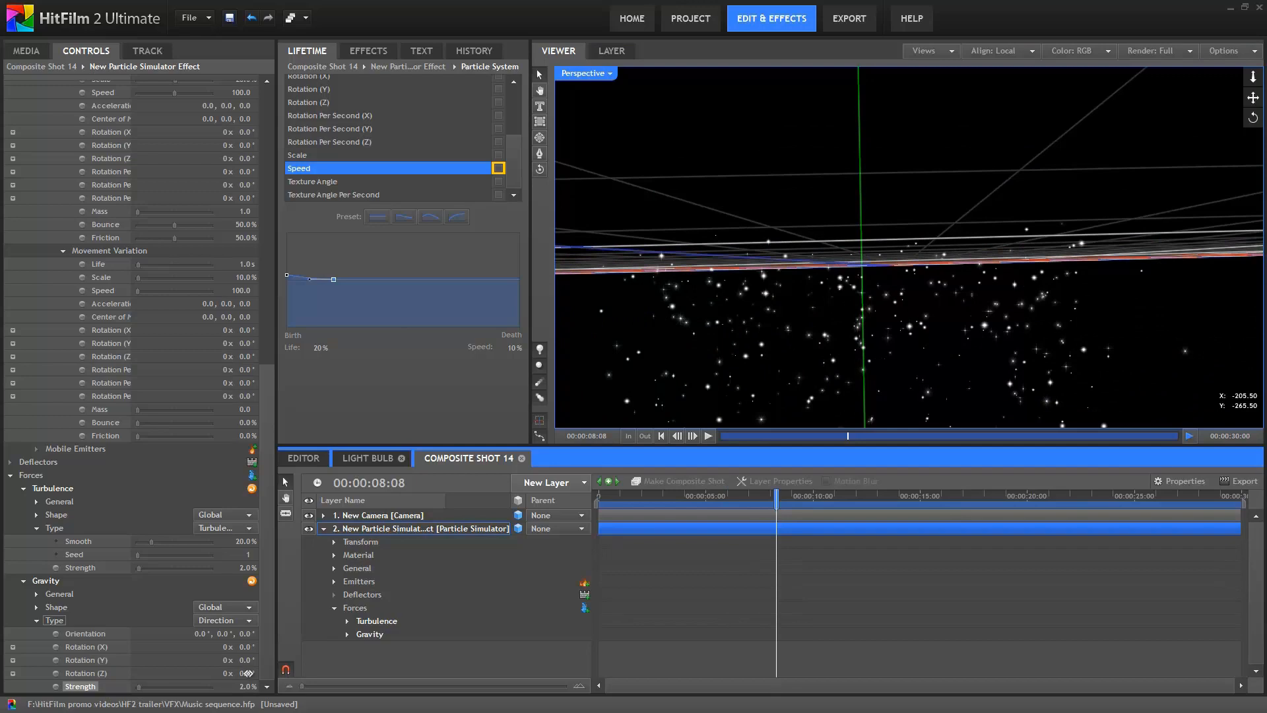
left_click(245, 673)
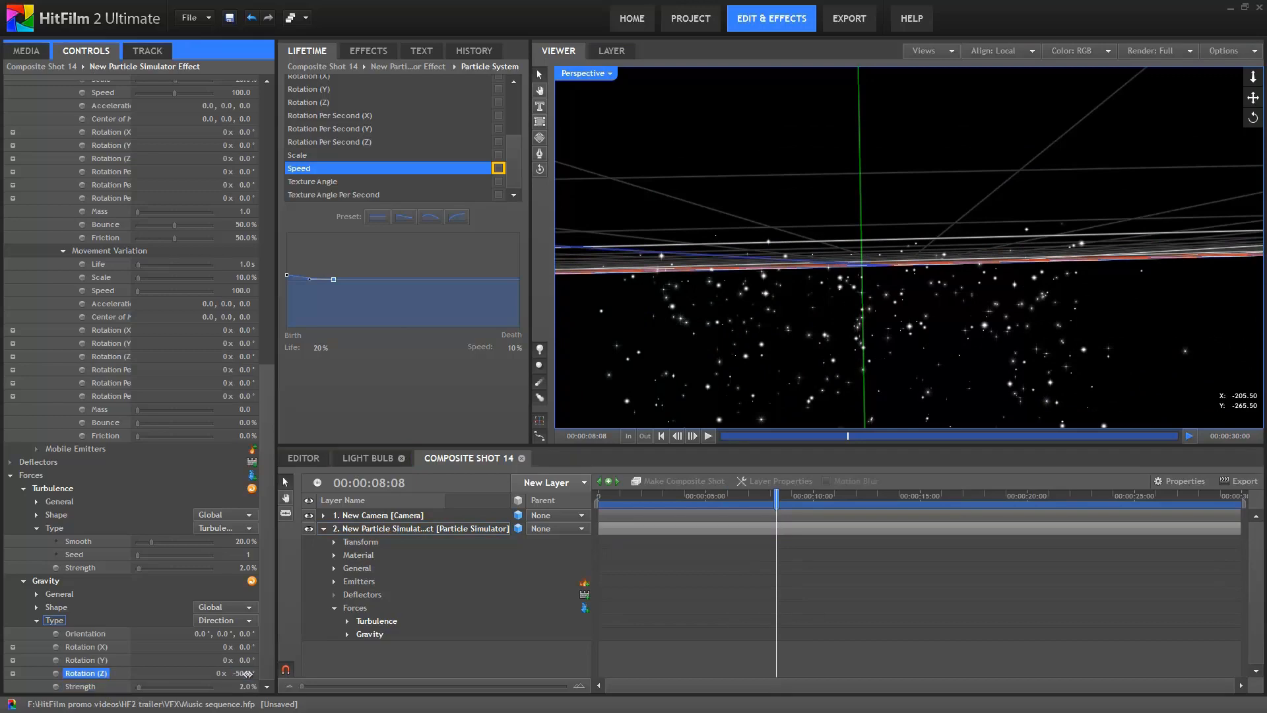
left_click(601, 493)
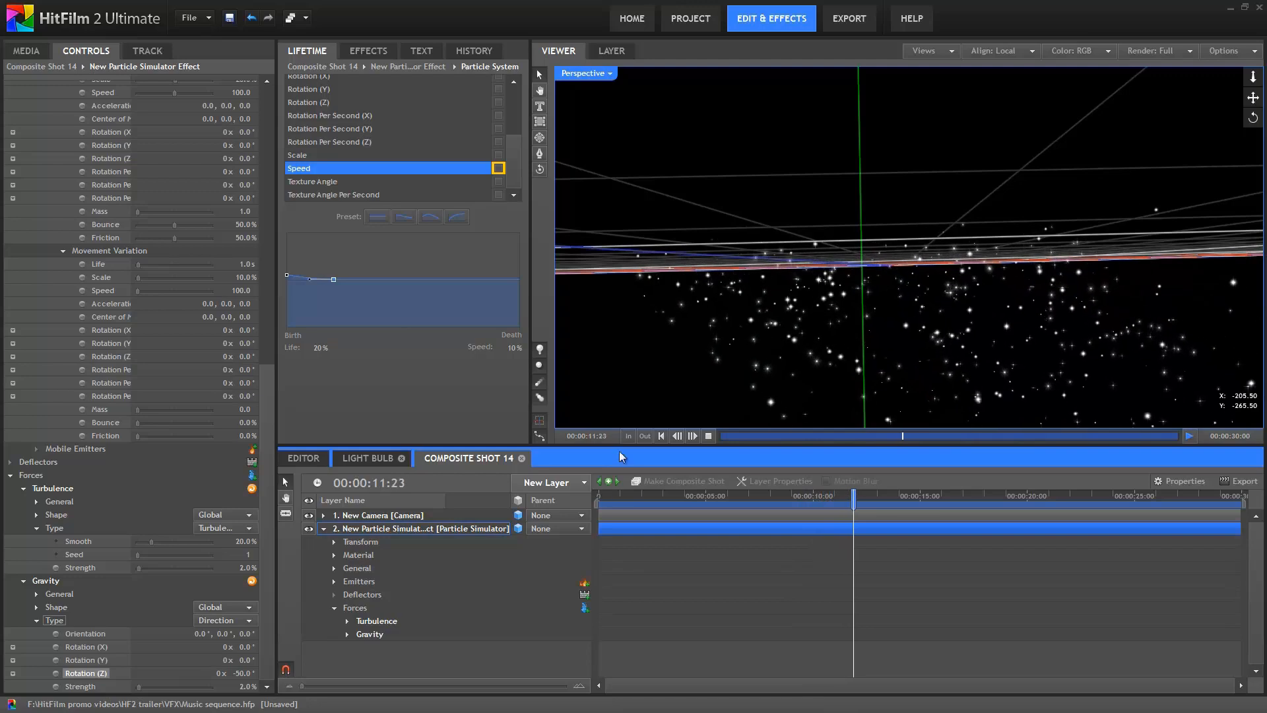
left_click(1050, 358)
left_click_drag(905, 268, 983, 216)
key("space")
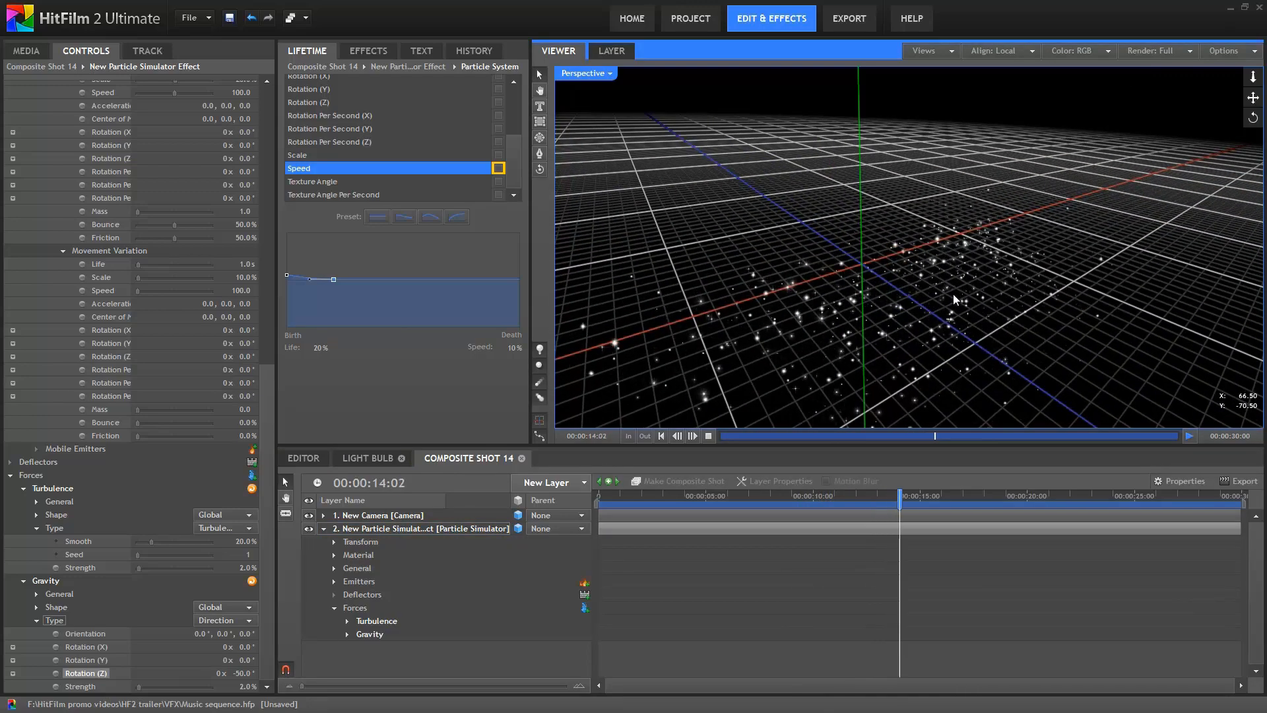
left_click_drag(958, 300, 821, 186)
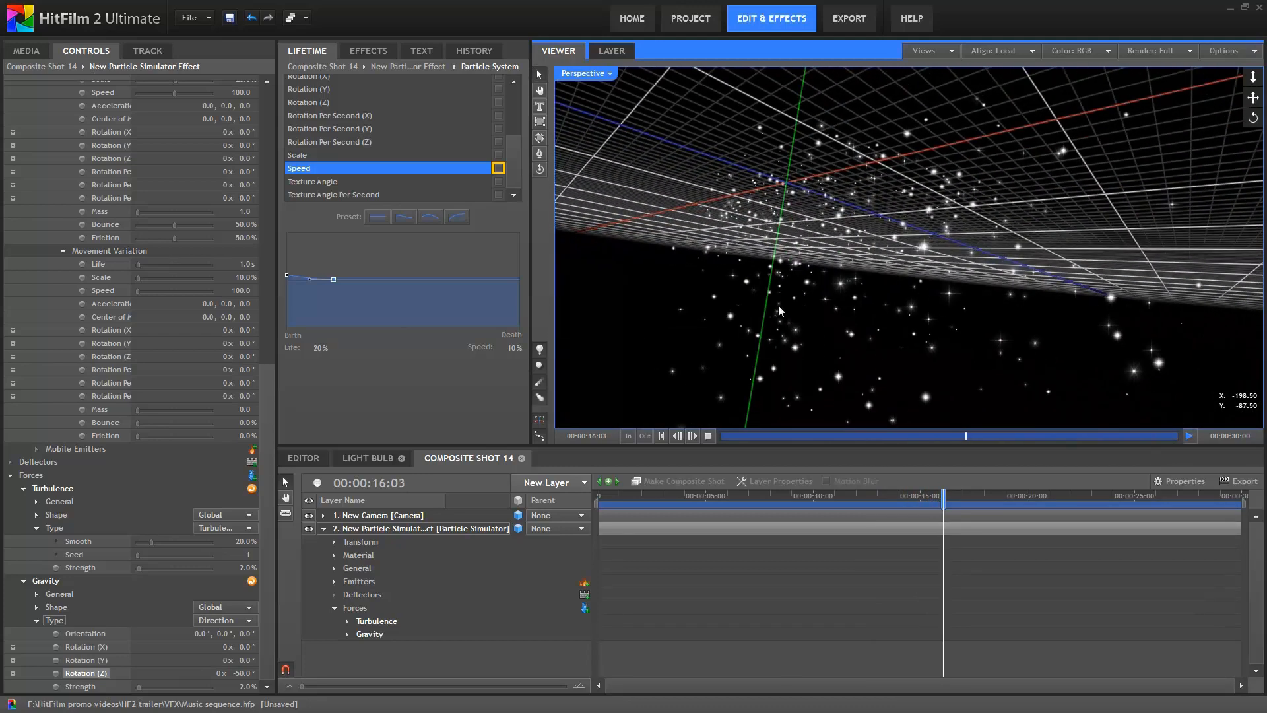
key("space")
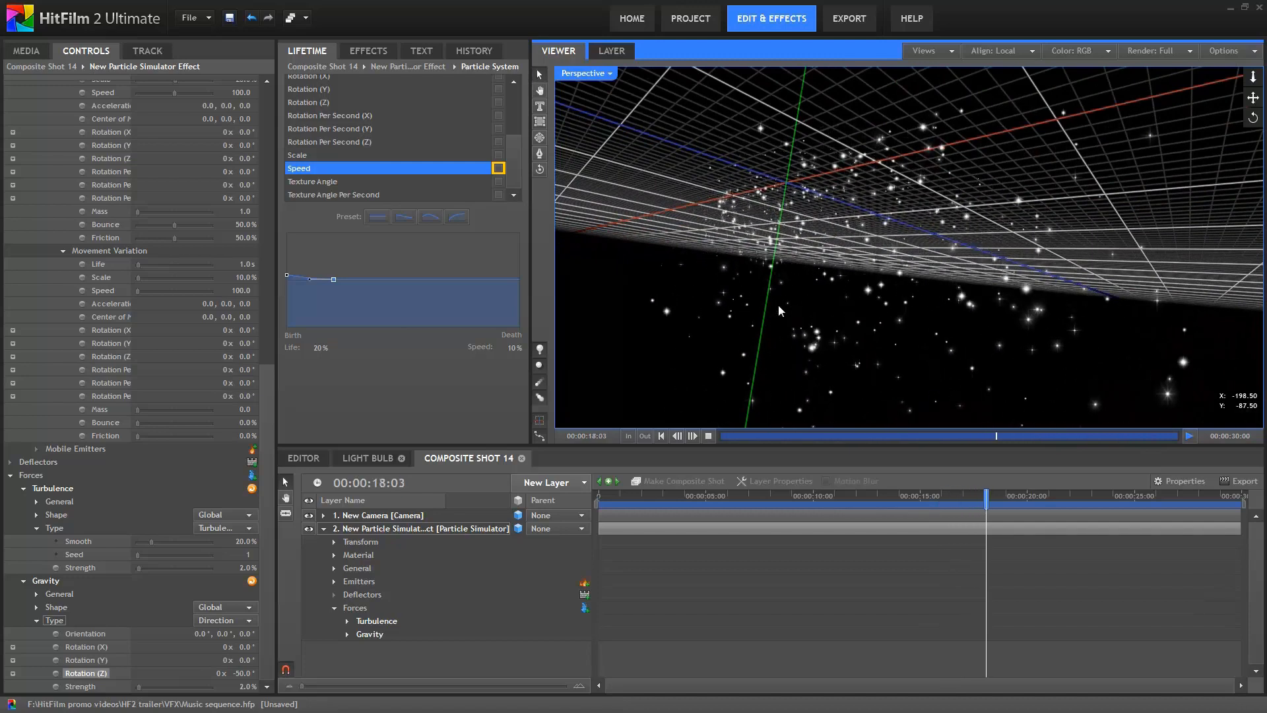
key("space")
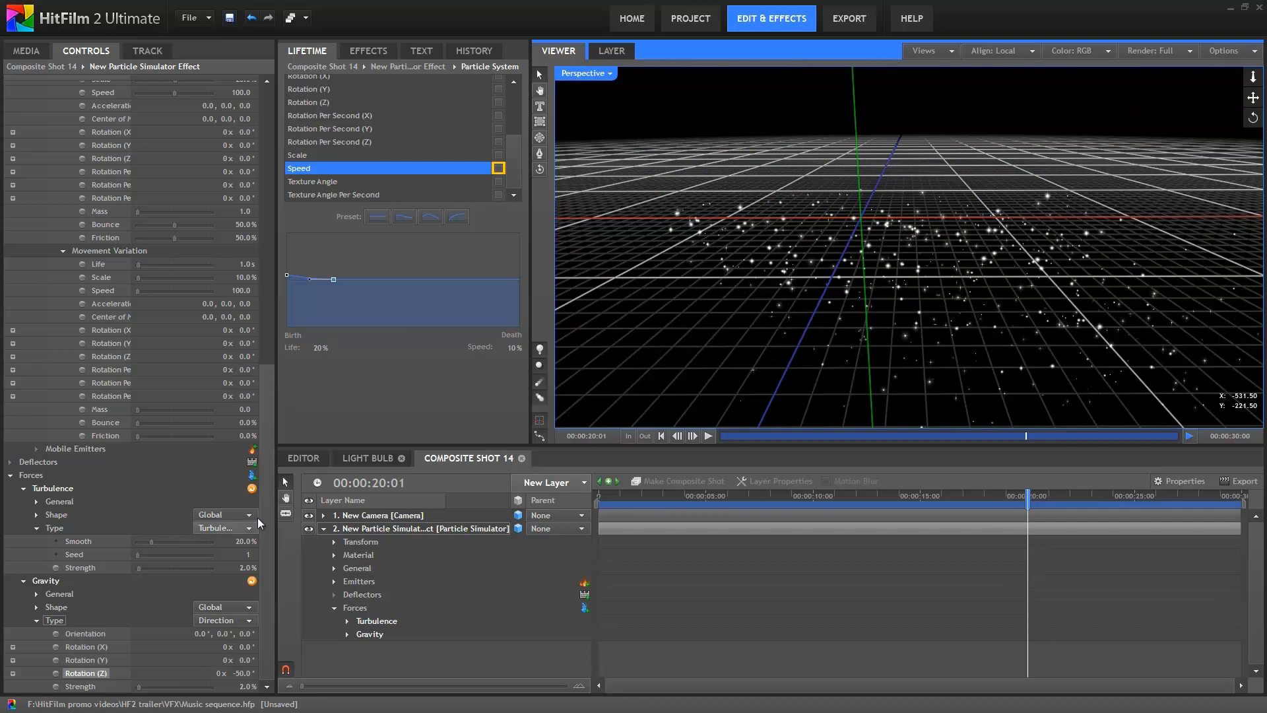
Add another Force under Forces and switch its Shape to Cuboid
left_click(252, 476)
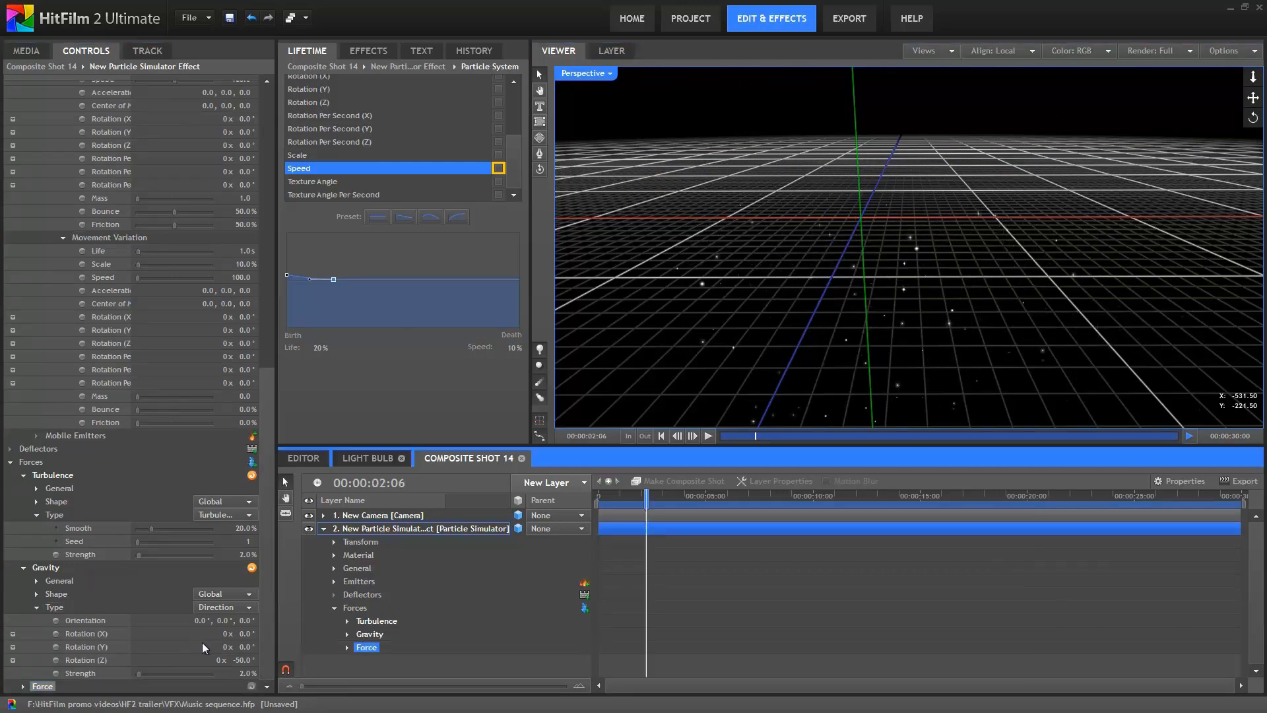
left_click(23, 686)
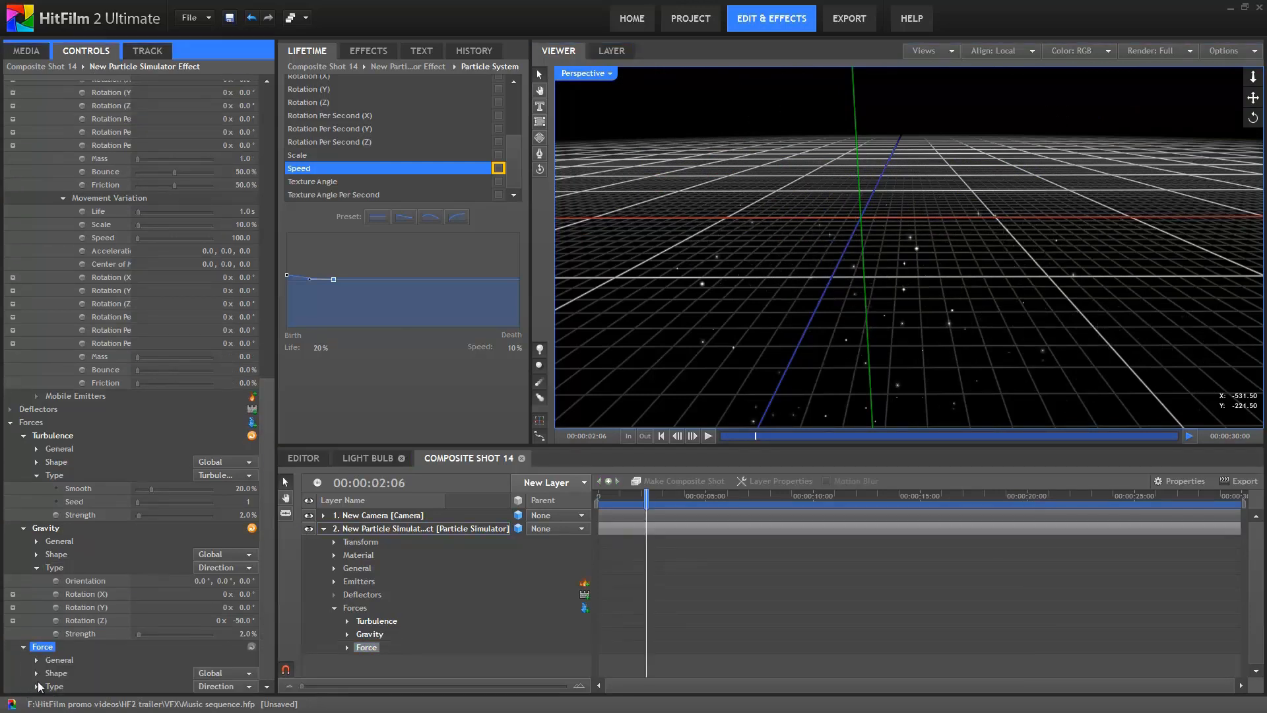
left_click(213, 676)
left_click(210, 698)
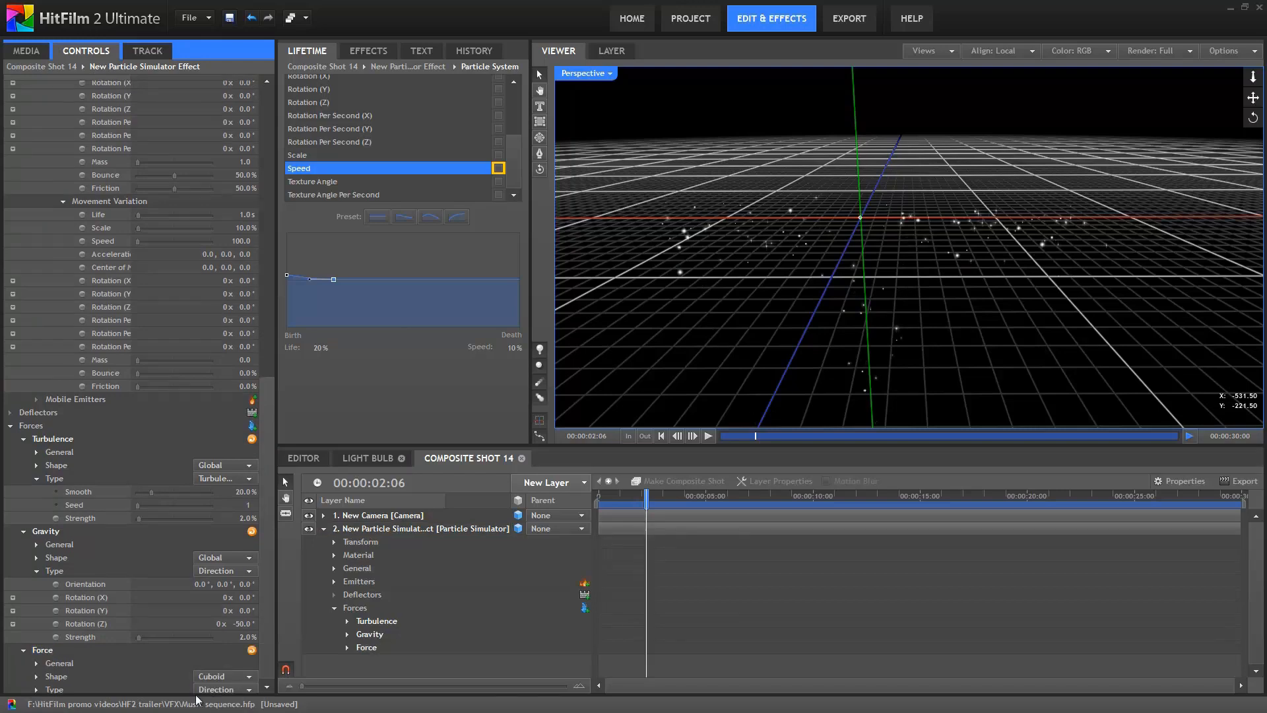
Show the force cuboid, scrub its Z rotation to 146°, then play back and orbit to check
left_click(56, 676)
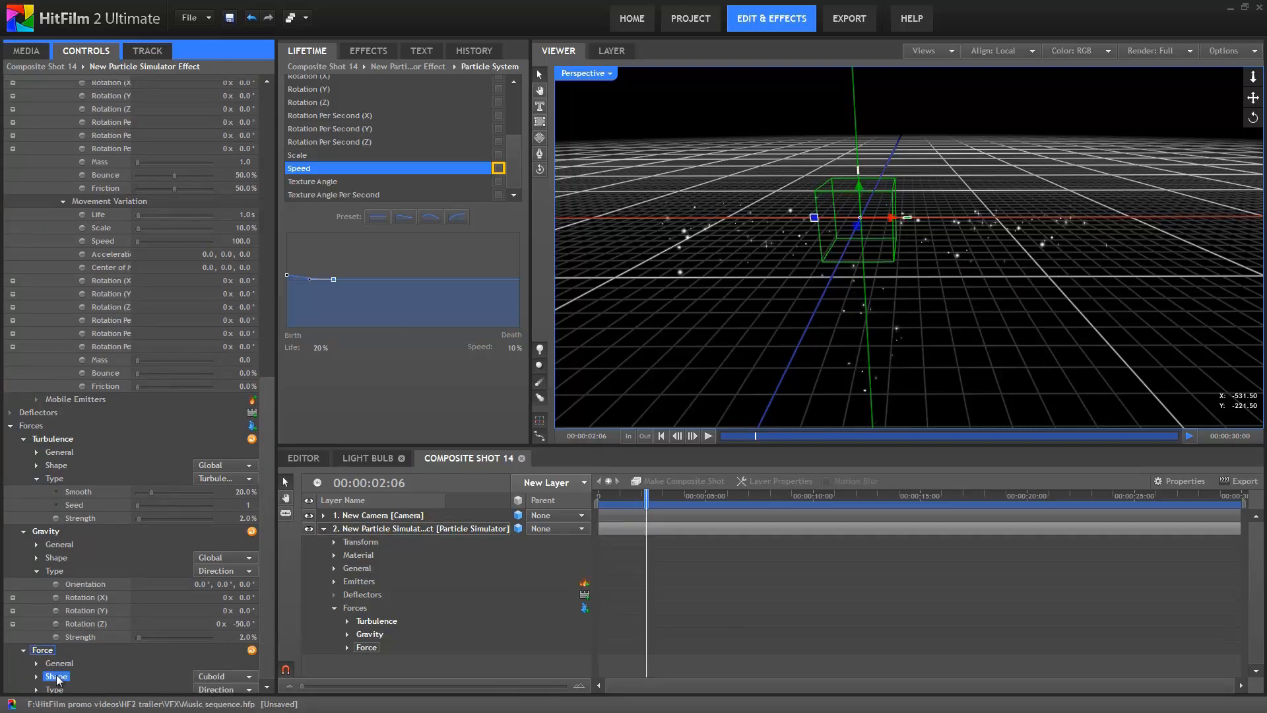
left_click(598, 493)
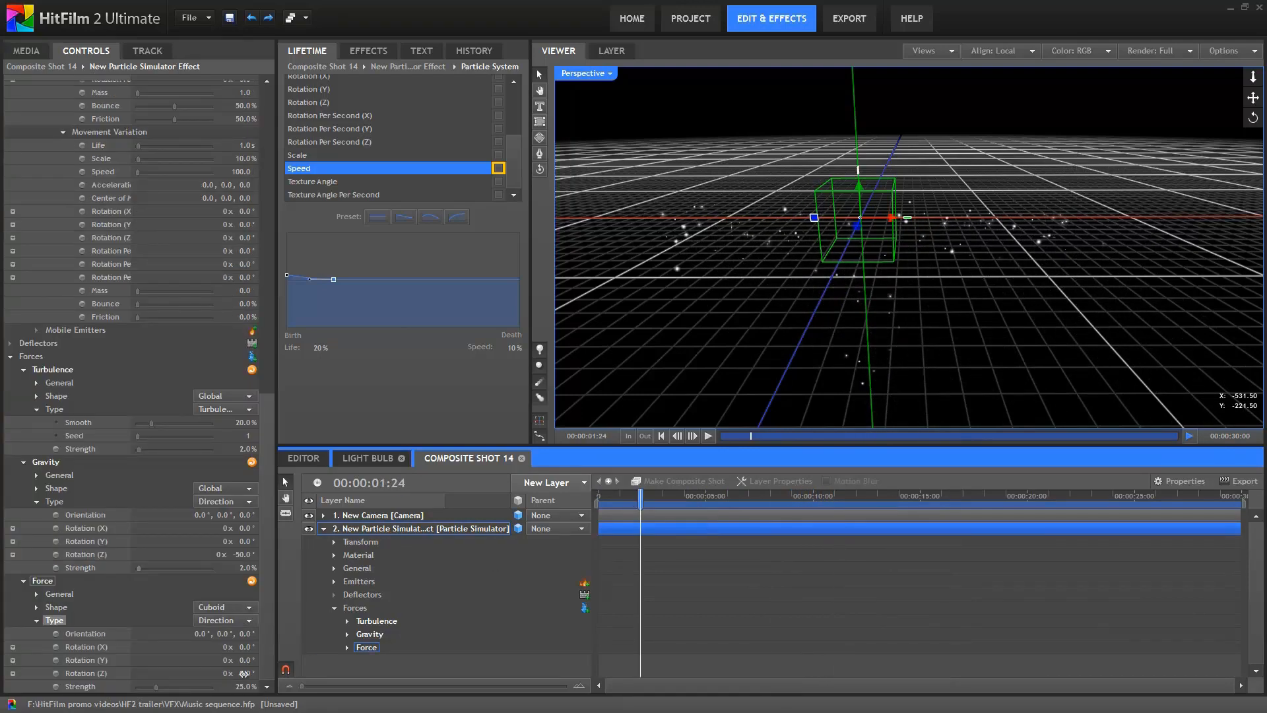
left_click_drag(244, 673, 248, 674)
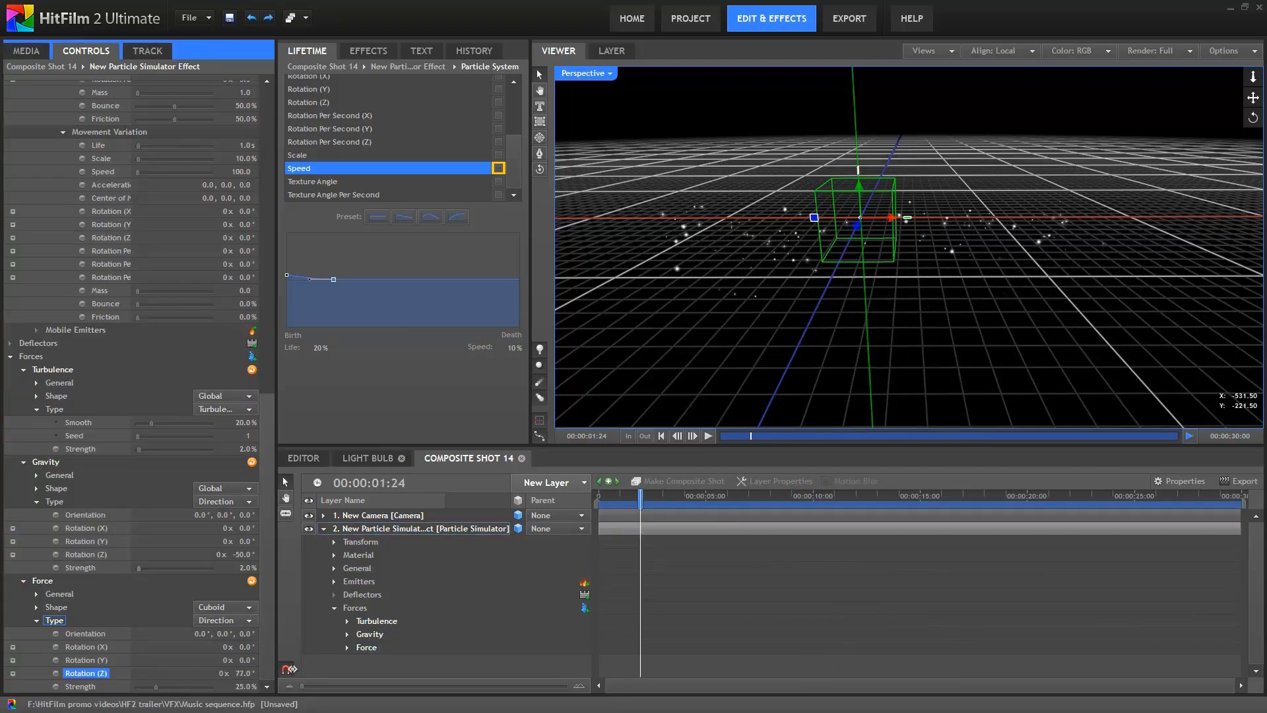
left_click_drag(294, 668, 329, 671)
key("space")
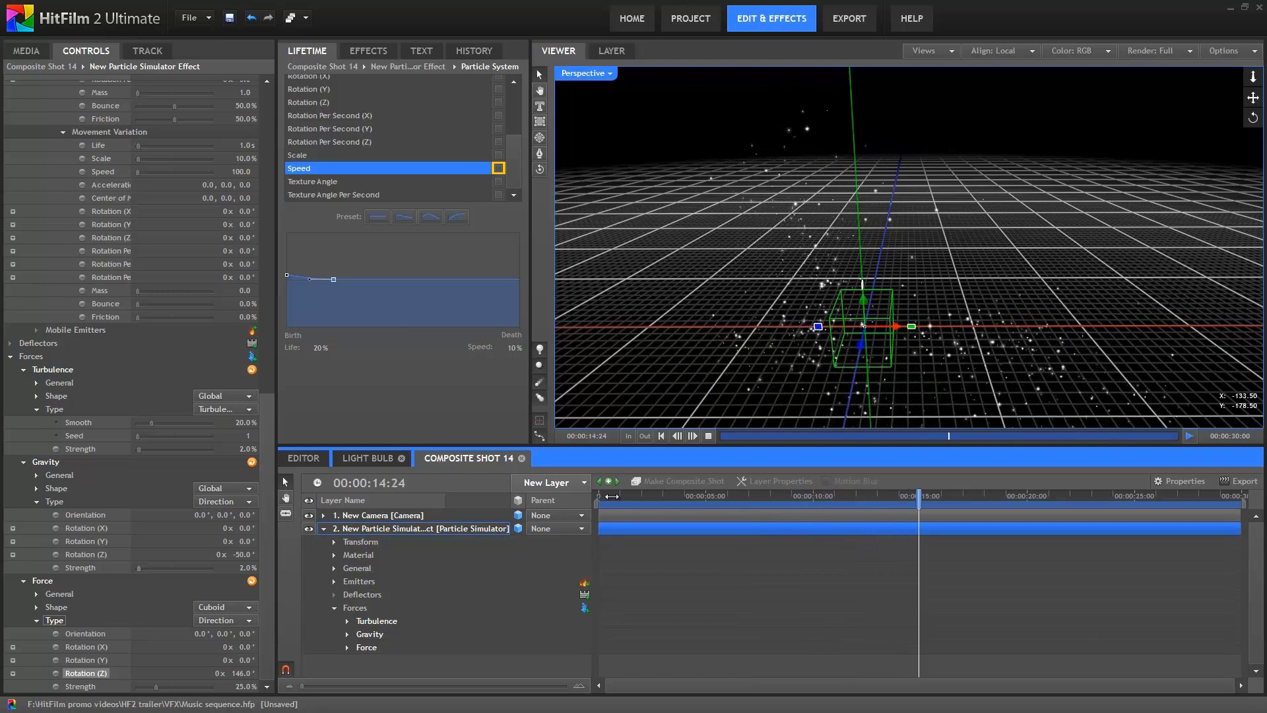
key("space")
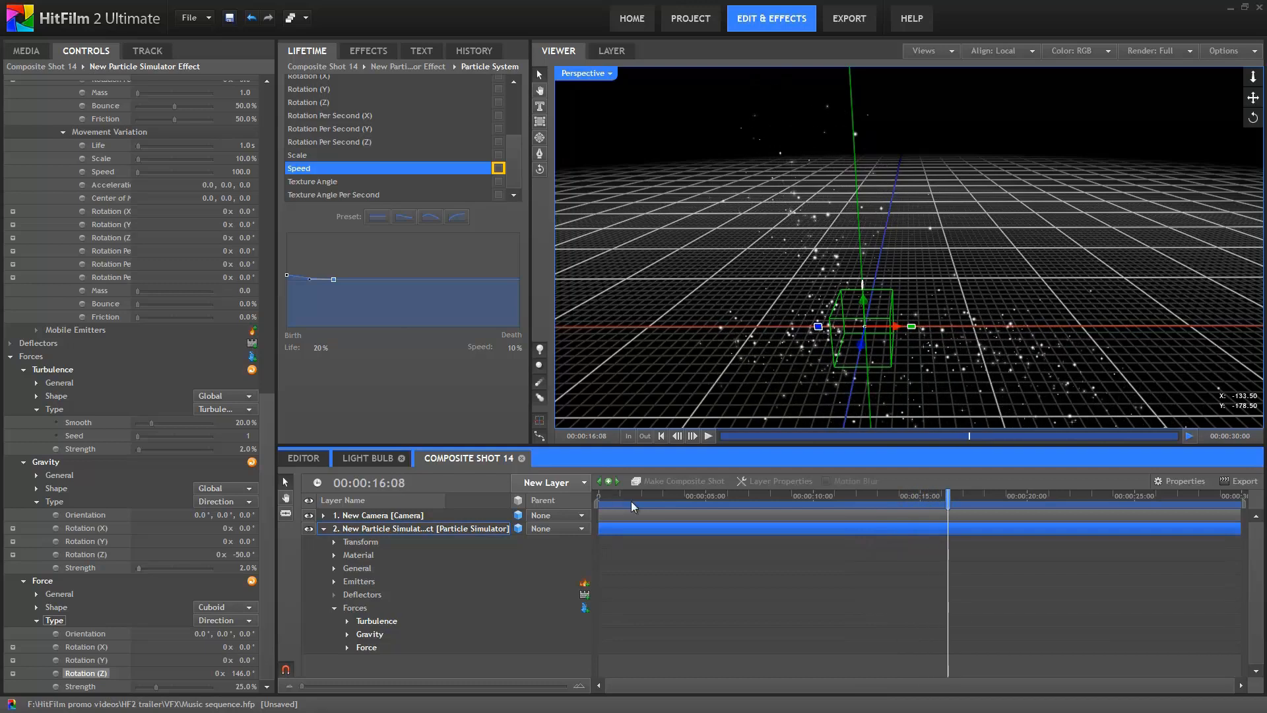
mouse_move(857, 331)
left_mouse_down()
mouse_move(1011, 311)
mouse_move(854, 378)
mouse_move(804, 307)
mouse_move(855, 345)
mouse_move(859, 310)
left_mouse_up()
Switch the force type to Attraction and play back the particle animation
left_click(205, 621)
left_click(213, 641)
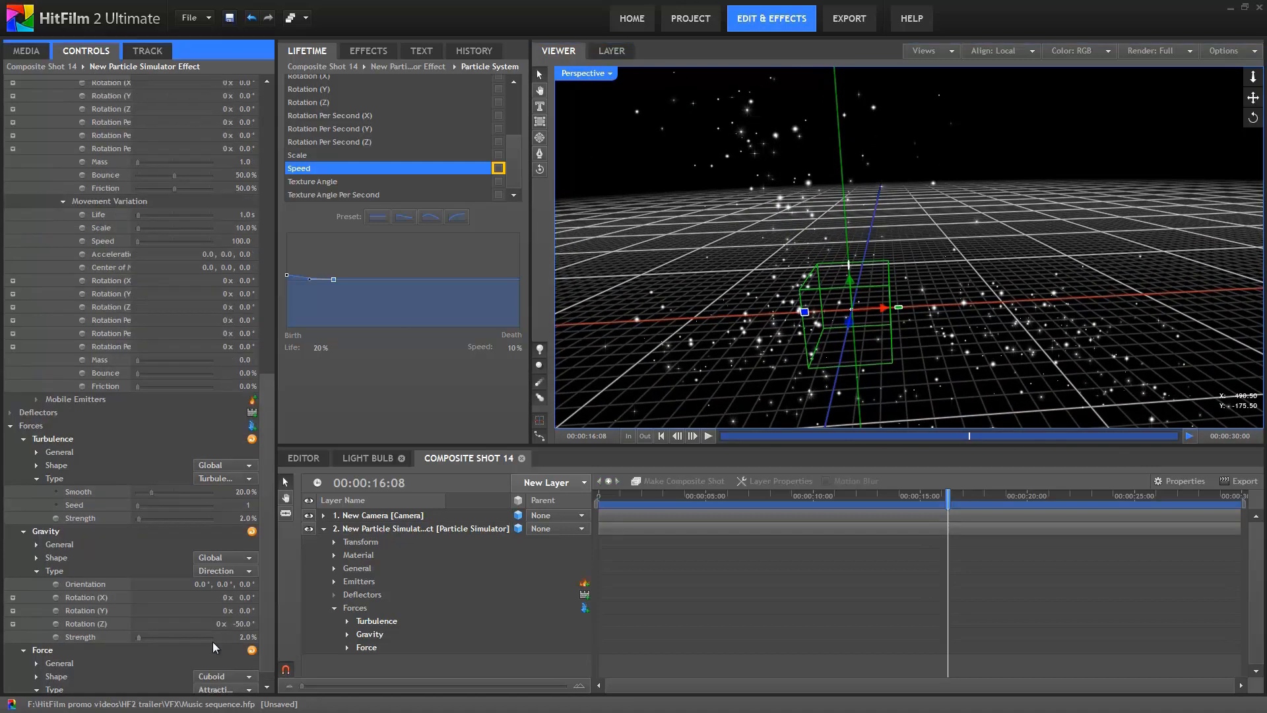
left_click(616, 496)
key("space")
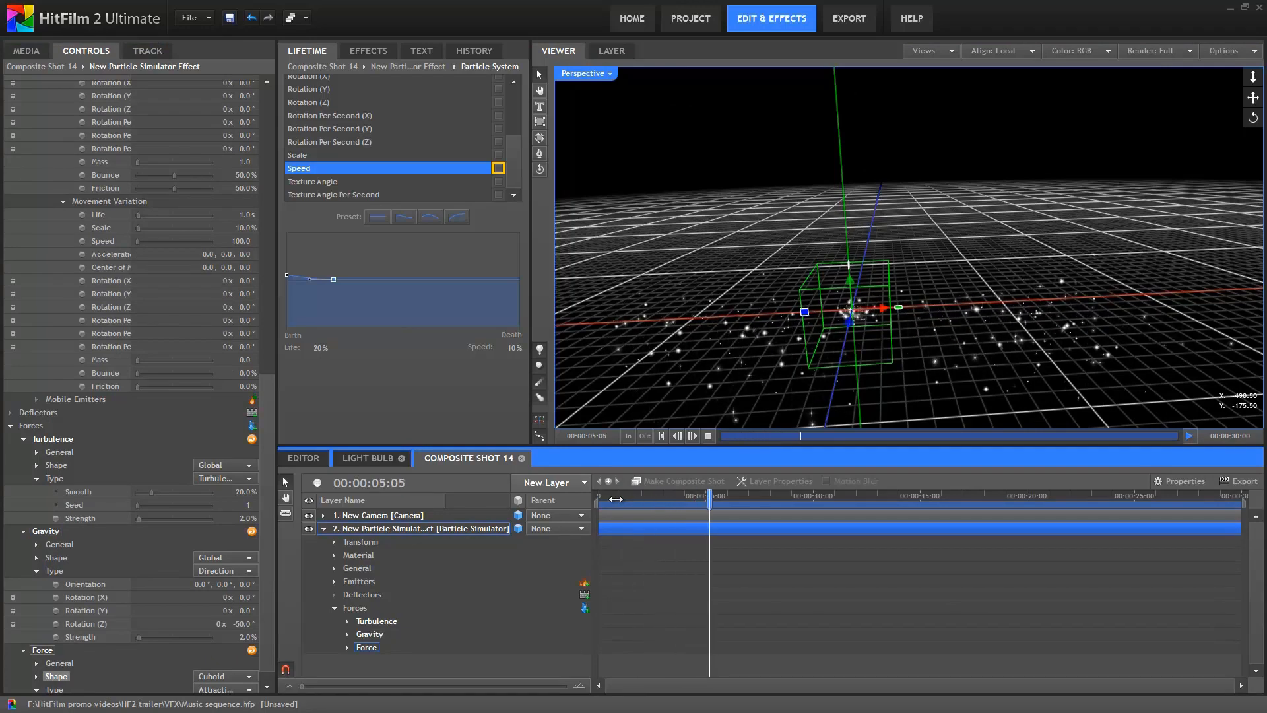
Enlarge the force cuboid's shape scale and orbit the view to inspect it among the particles
left_click(37, 677)
left_click_drag(188, 620, 326, 620)
left_click(613, 496)
key("space")
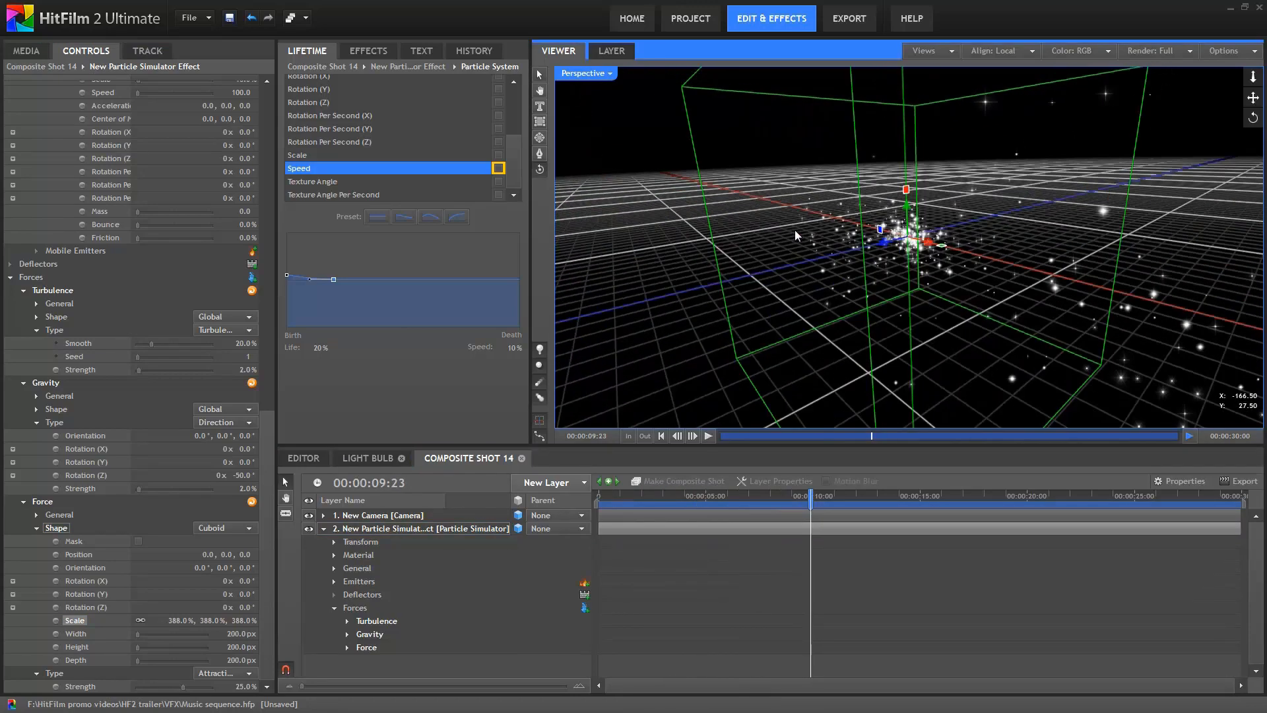
left_click_drag(685, 253, 814, 458)
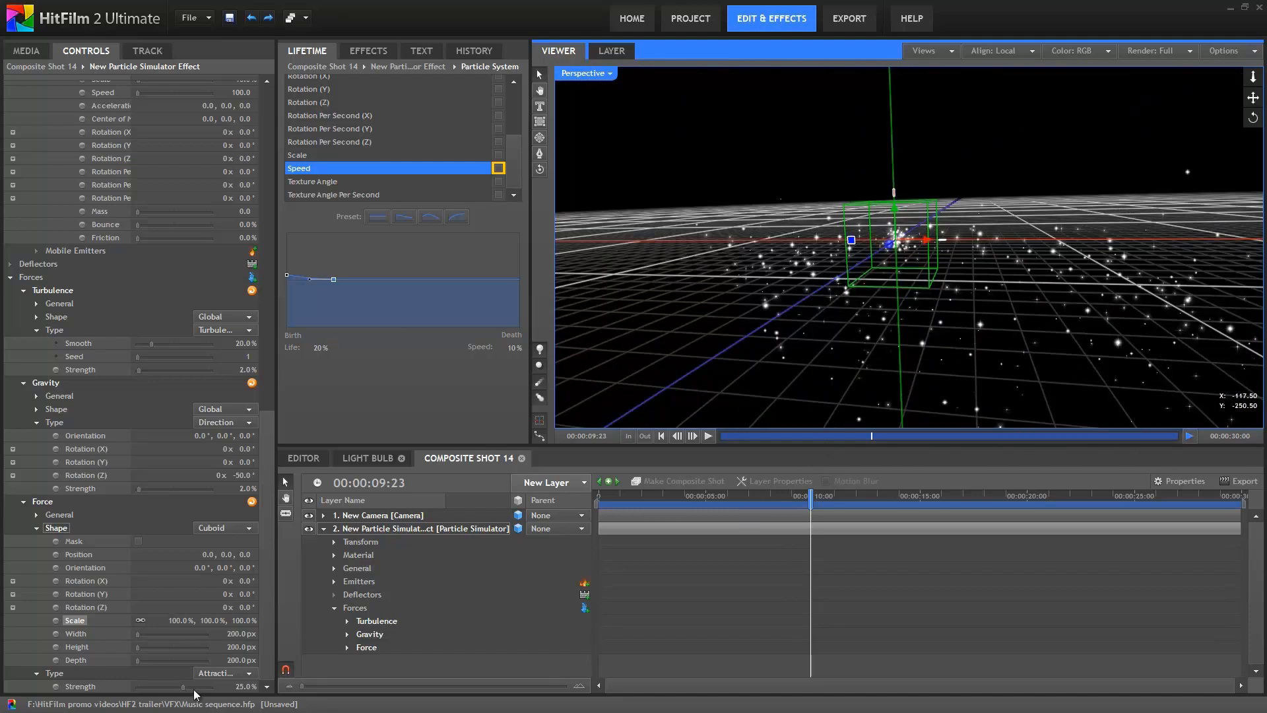
Raise the force strength to 100% and move the cuboid left along X at 07:22
left_click_drag(211, 690, 231, 683)
left_click(767, 496)
left_click_drag(928, 240, 792, 260)
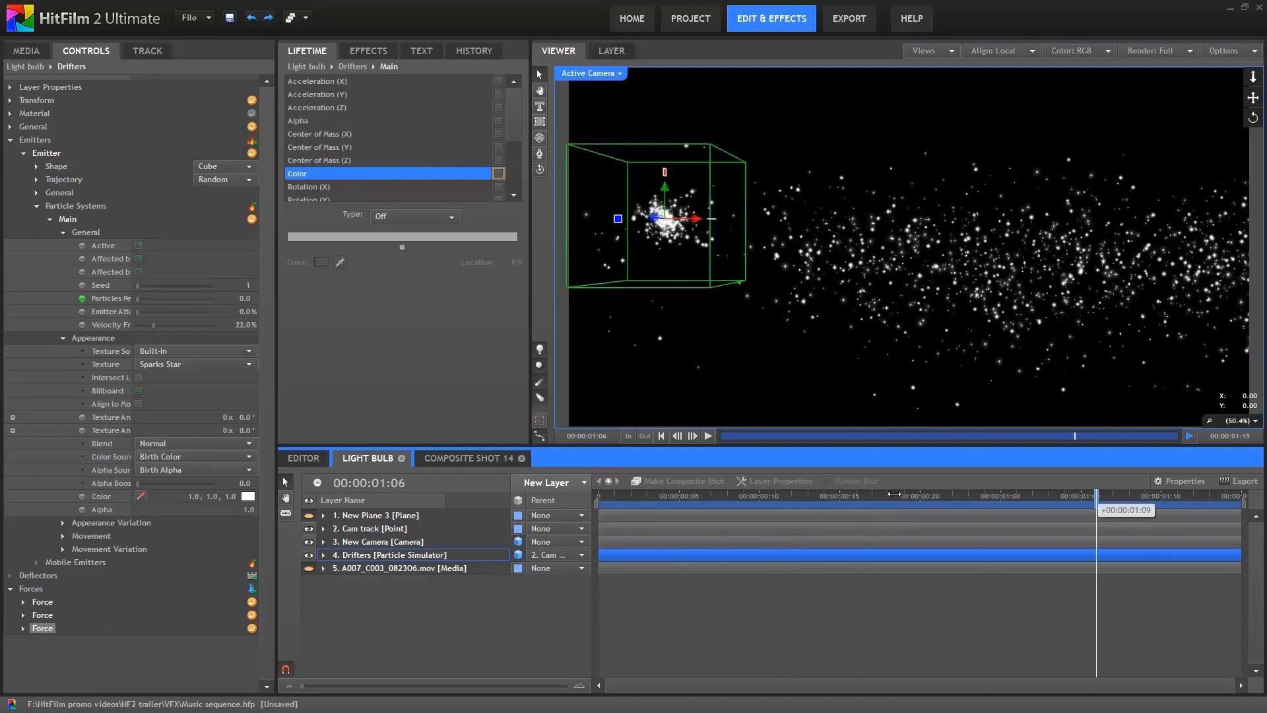
left_click(308, 568)
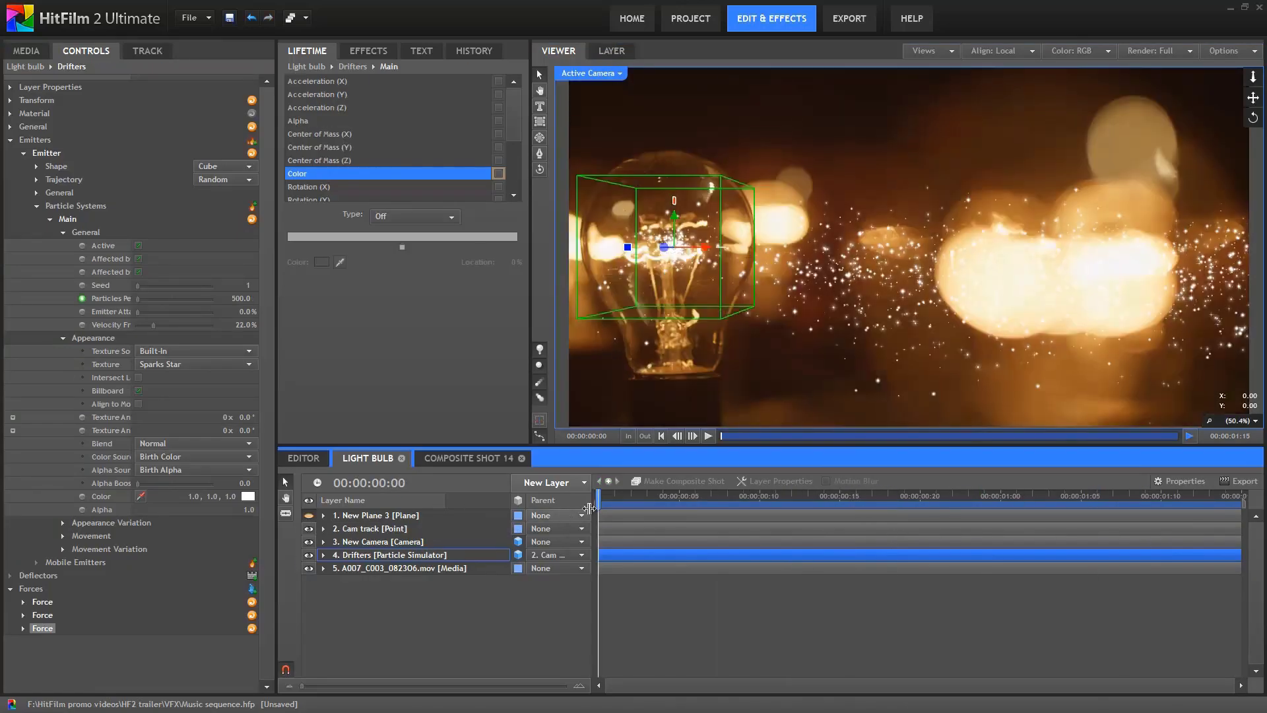
mouse_move(602, 495)
left_mouse_down()
mouse_move(714, 512)
mouse_move(1192, 519)
mouse_move(719, 512)
mouse_move(705, 485)
mouse_move(990, 485)
mouse_move(594, 488)
left_mouse_up()
left_click(309, 568)
left_click_drag(601, 496, 546, 508)
Eyedrop an orange particle colour from the footage and scrub to preview it
left_click(100, 500)
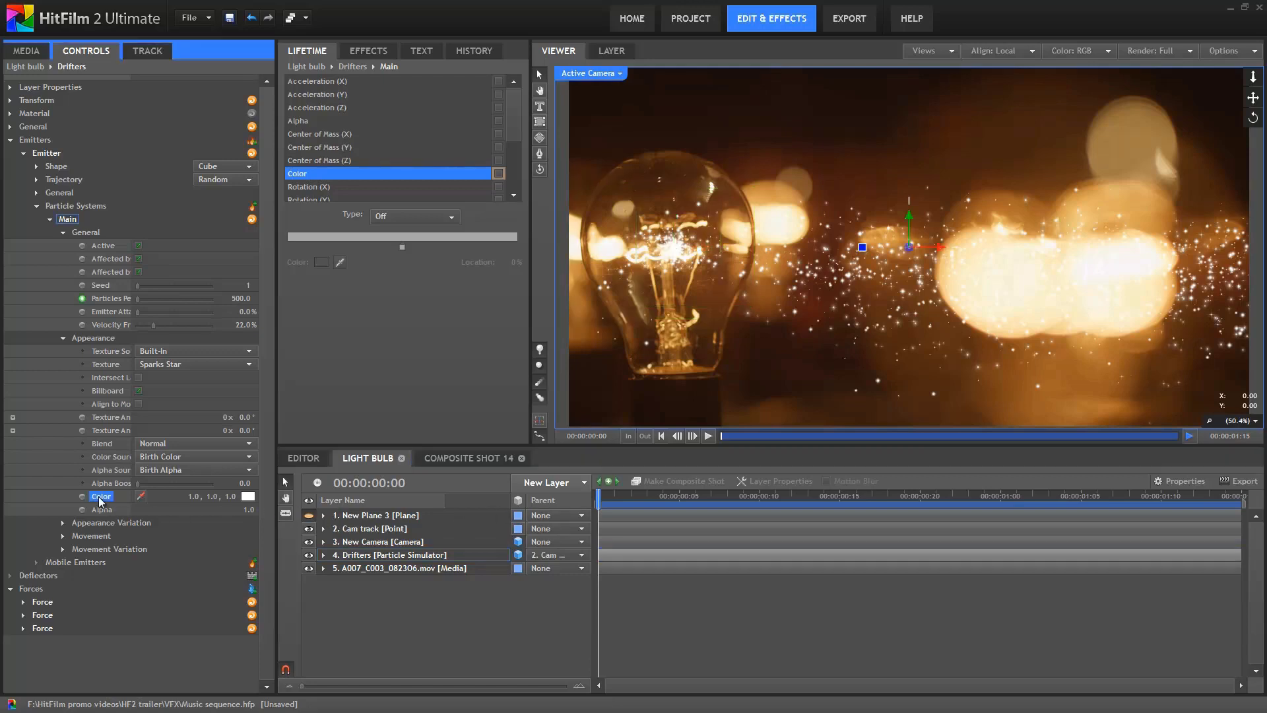
left_click(141, 498)
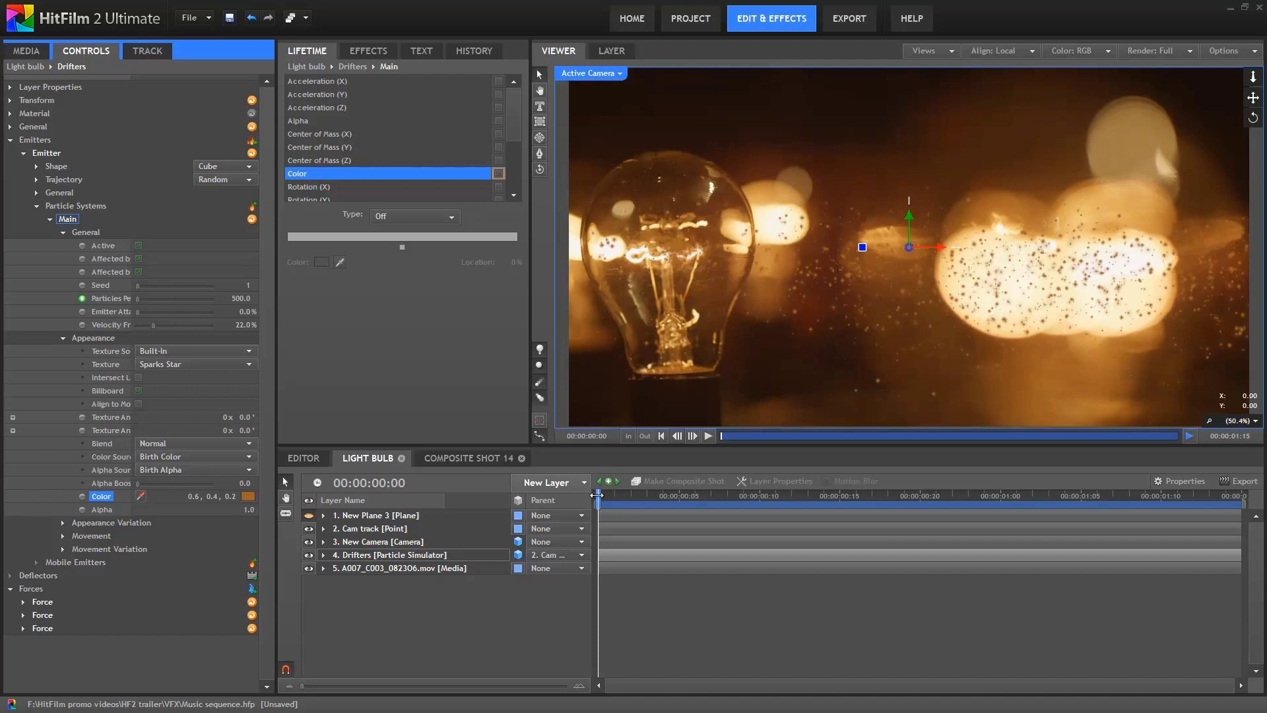
left_click_drag(598, 494, 528, 500)
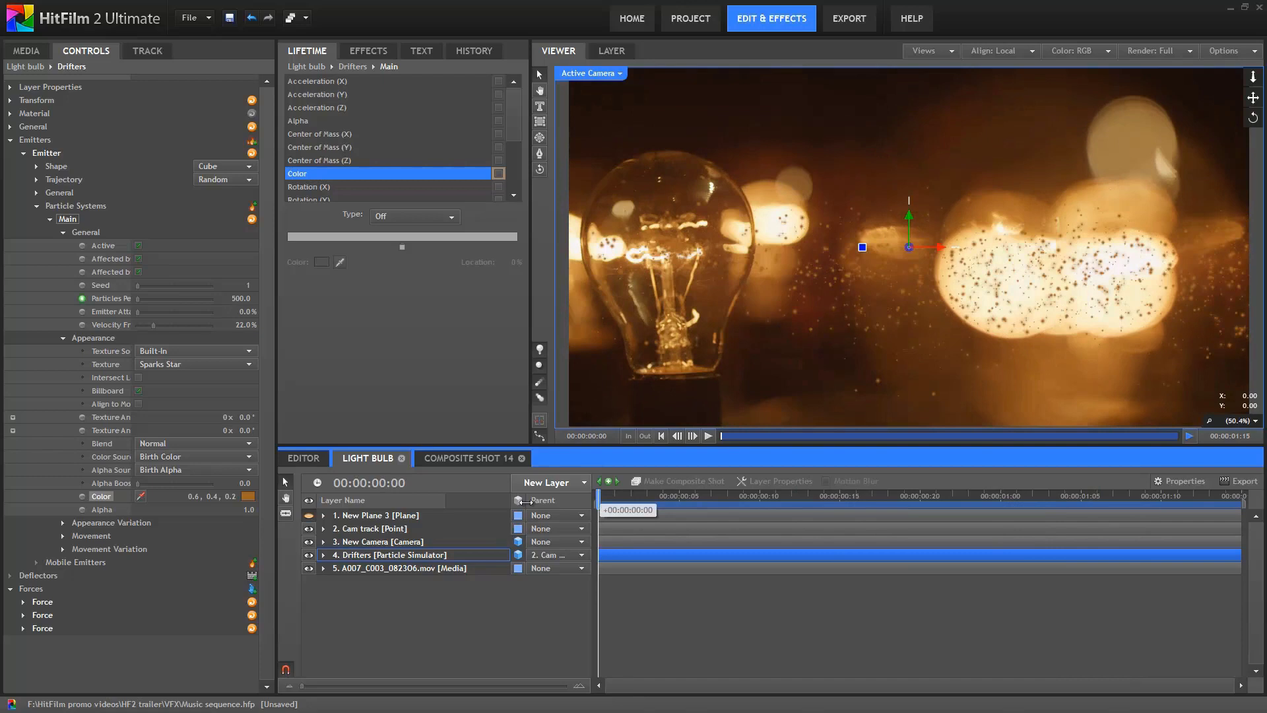
Set 40% colour variation and preview, then undo both changes so the particles stay white
left_click(62, 523)
left_click(101, 564)
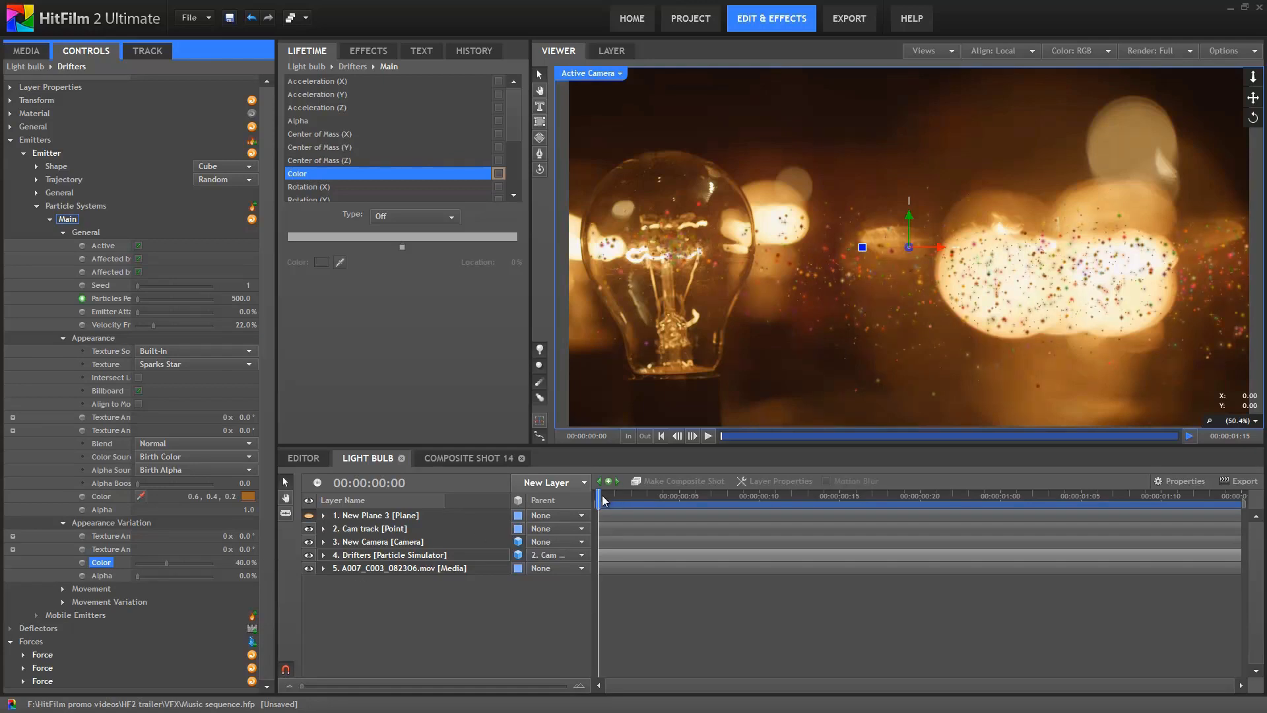
left_click_drag(602, 501, 854, 505)
left_click(250, 18)
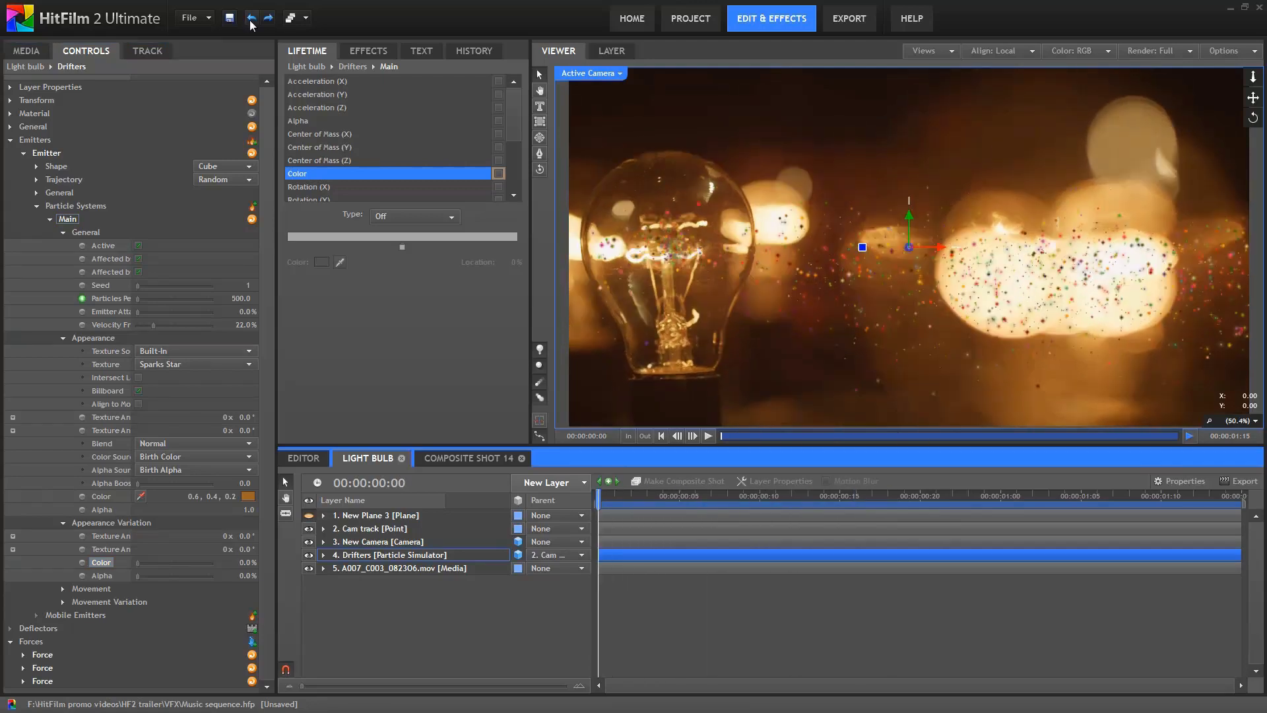
left_click(250, 20)
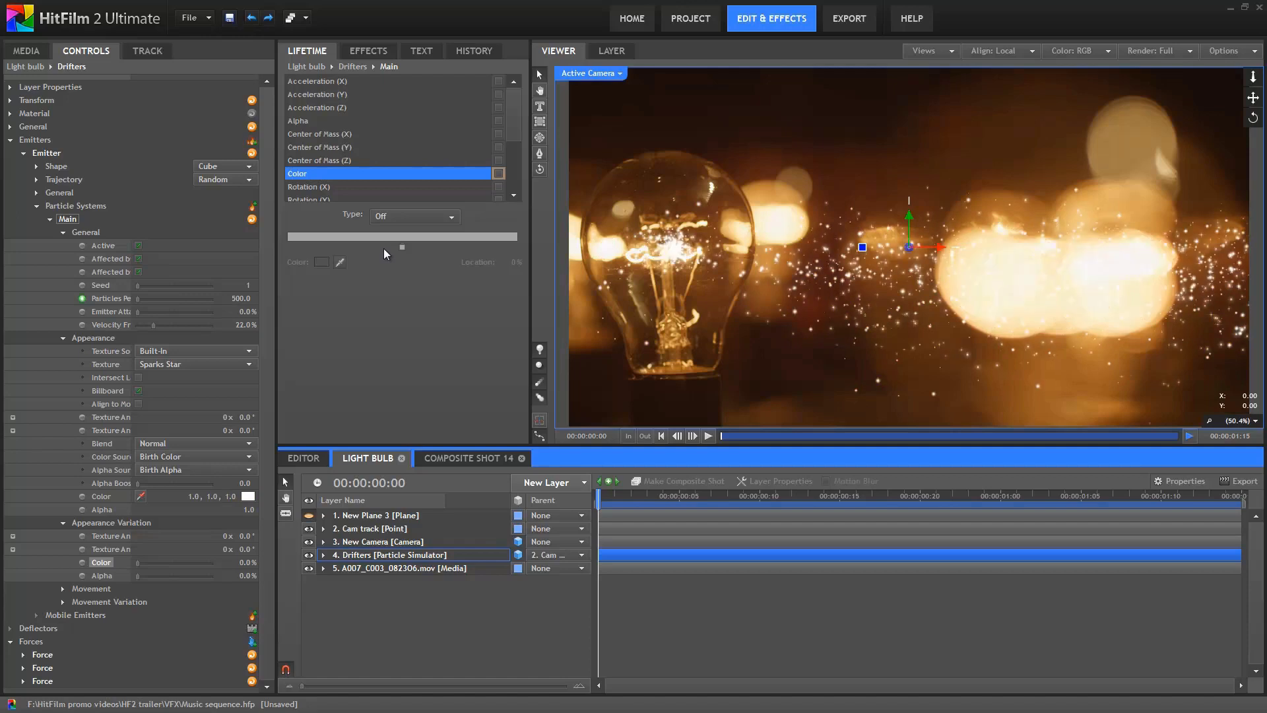
Set the lifetime Color to Random and add gradient stops at the left end, 25% and right end
left_click(303, 175)
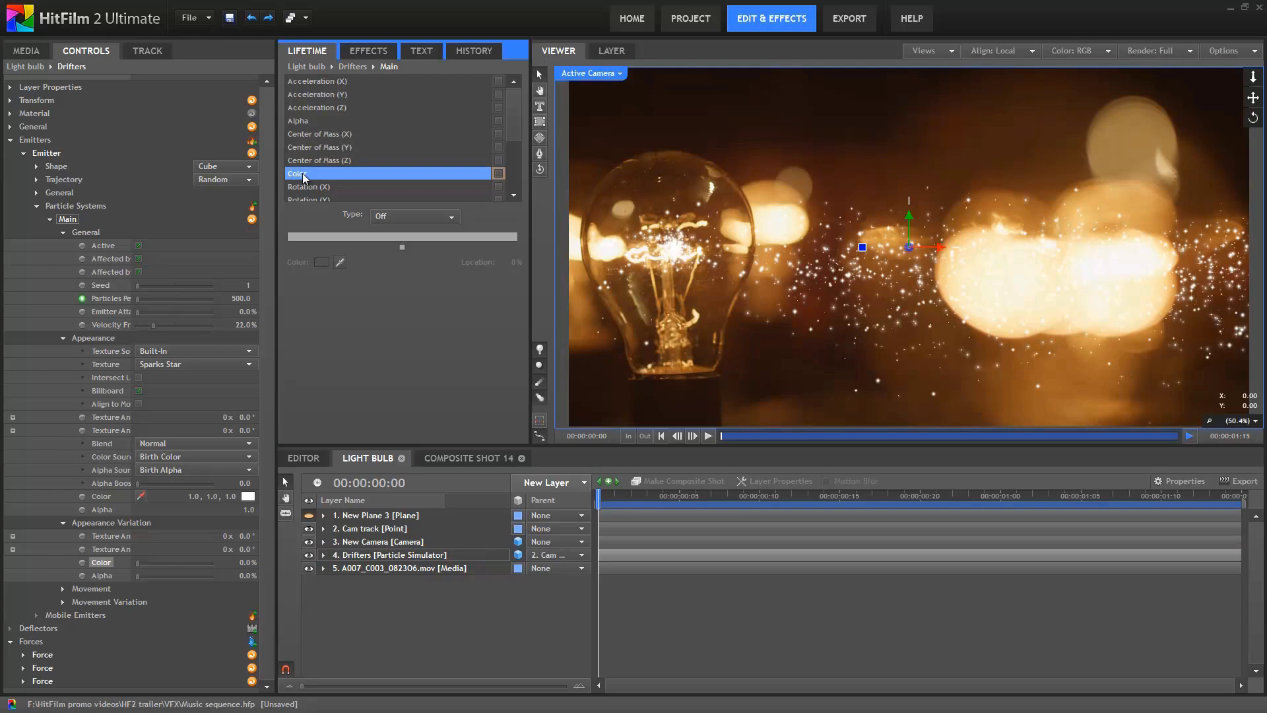
left_click(426, 215)
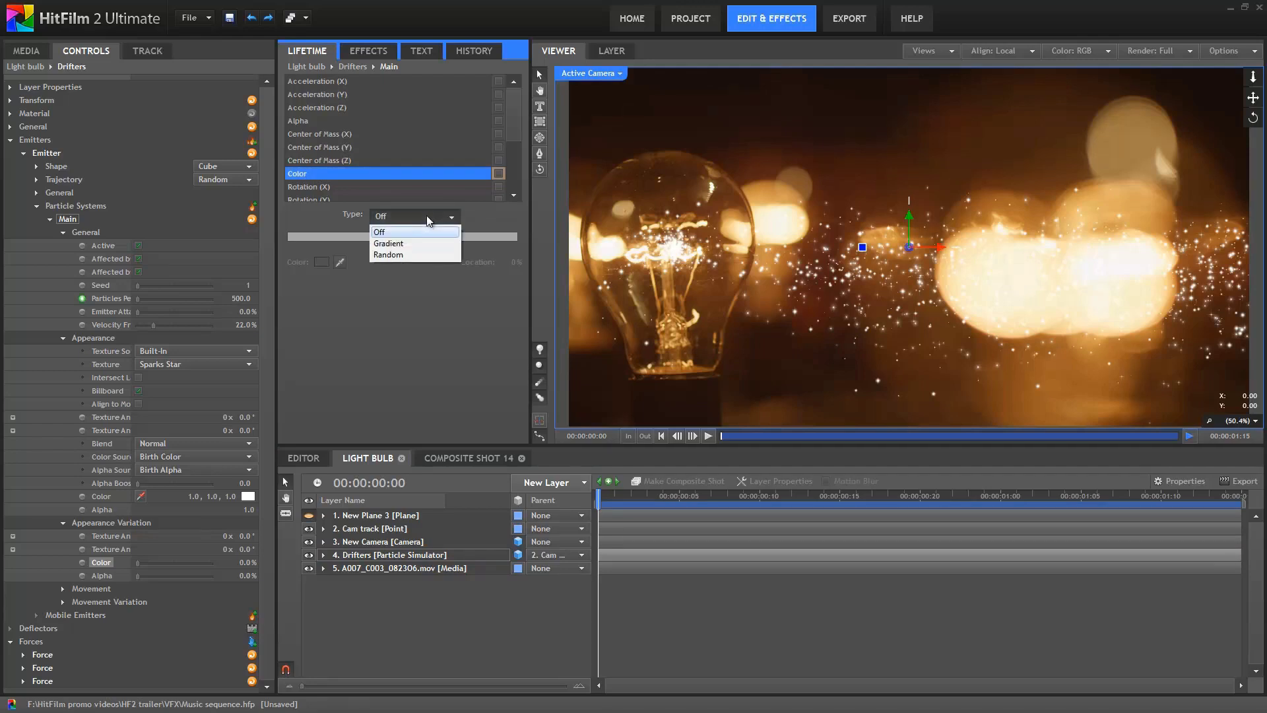
left_click(430, 259)
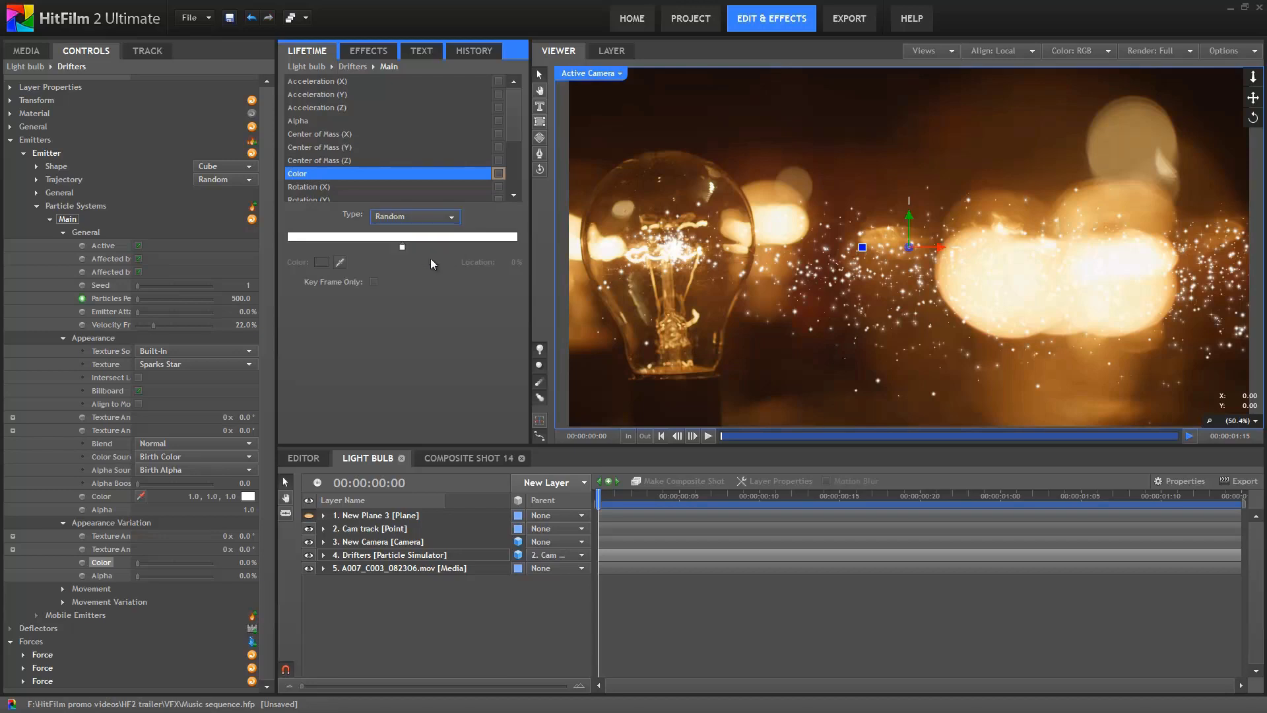
left_click(355, 247)
left_click_drag(354, 246, 345, 247)
left_click(290, 247)
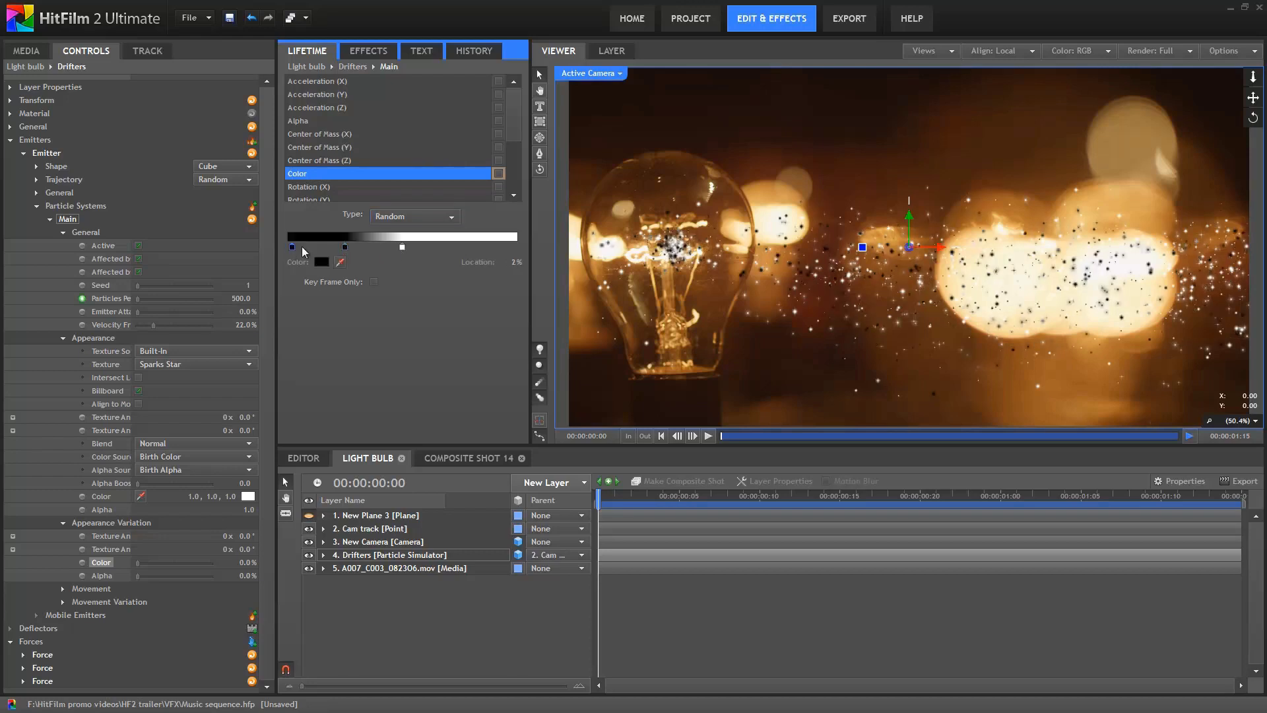
left_click(513, 248)
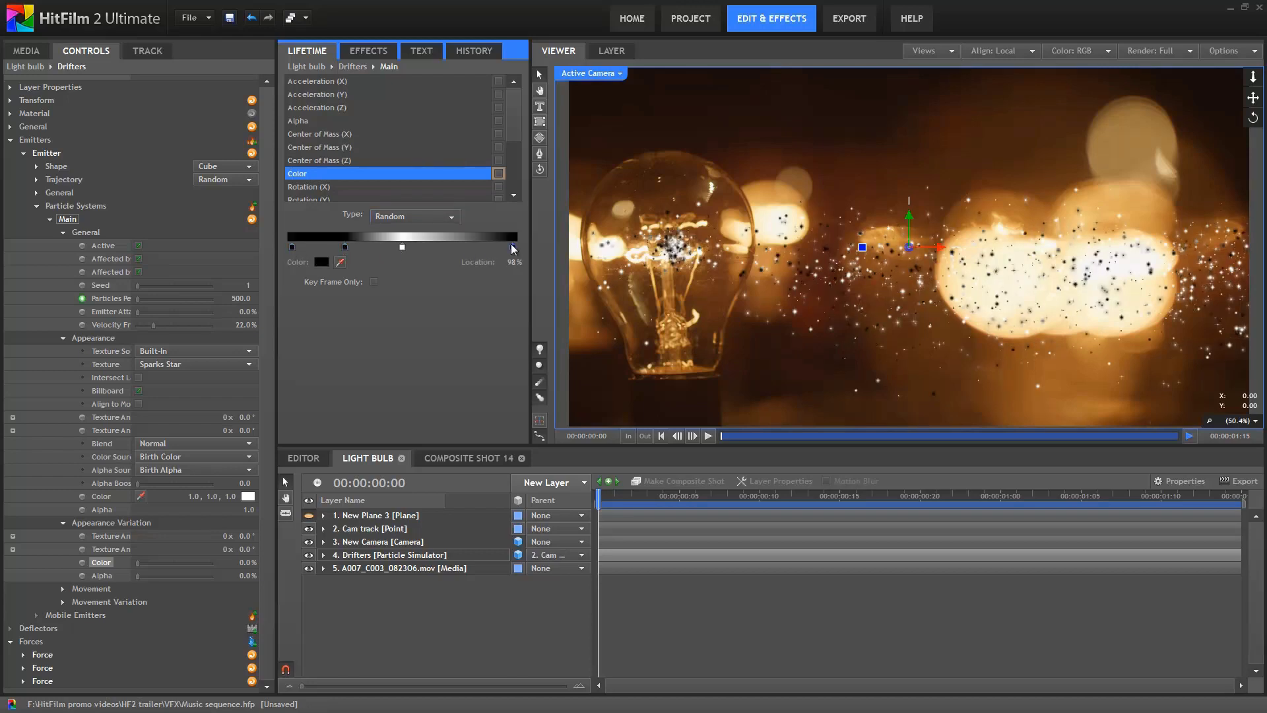
Eyedrop dark brown for the right-end stop and a peach tone for the middle stop, then preview
left_click(341, 262)
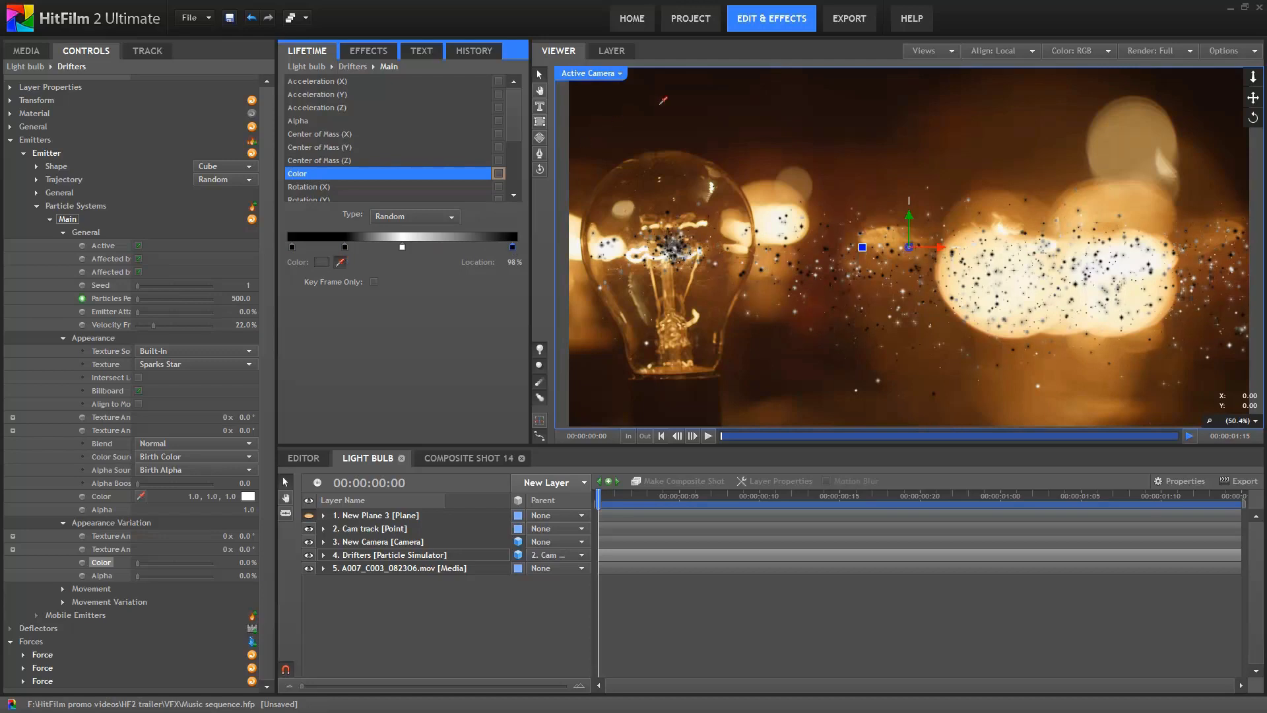
left_click(739, 149)
left_click(402, 247)
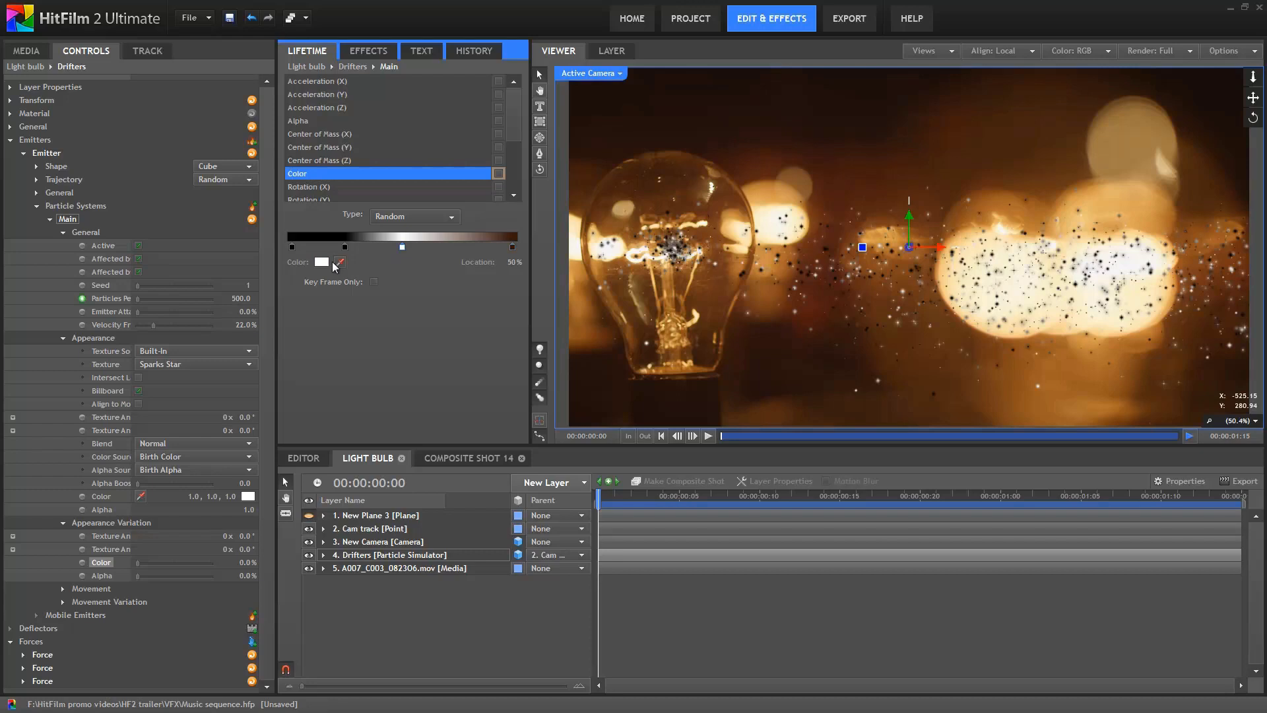
left_click(340, 262)
left_click(1056, 325)
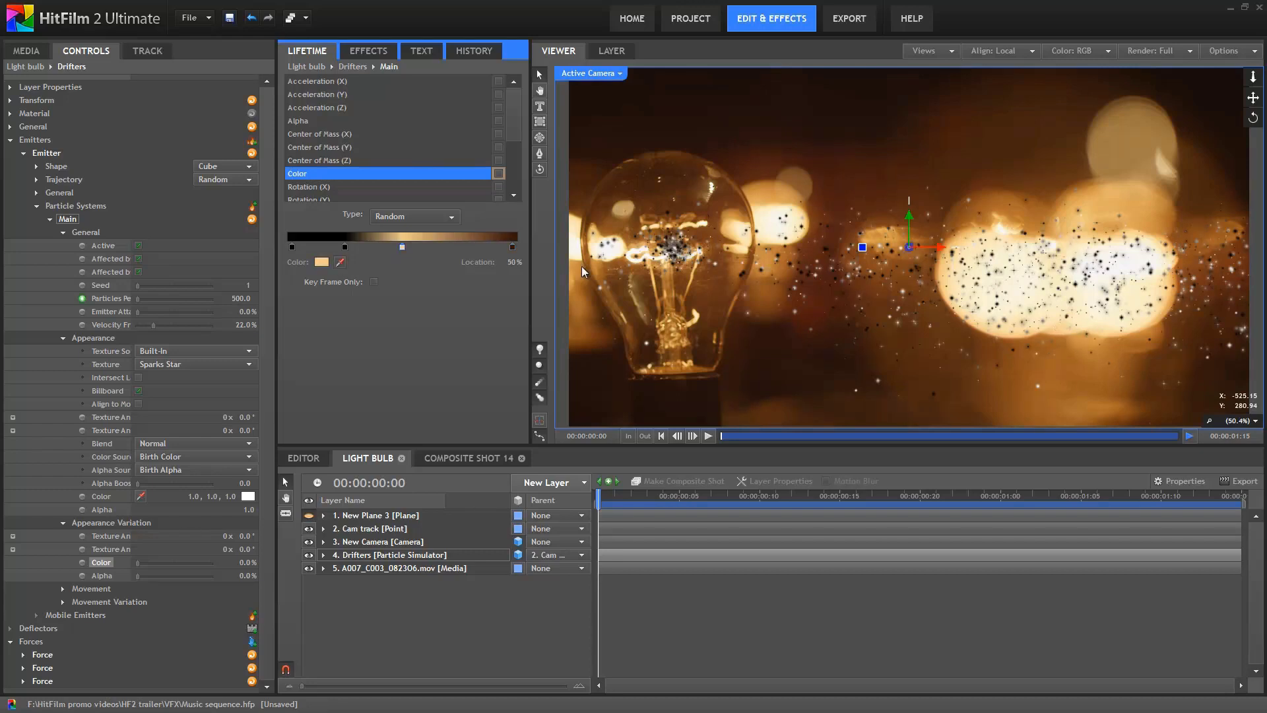
left_click(344, 247)
left_click(614, 554)
left_click_drag(600, 495, 830, 523)
Set the particle Blend mode to Add, then scrub and orbit to preview the additive particles
left_click(161, 443)
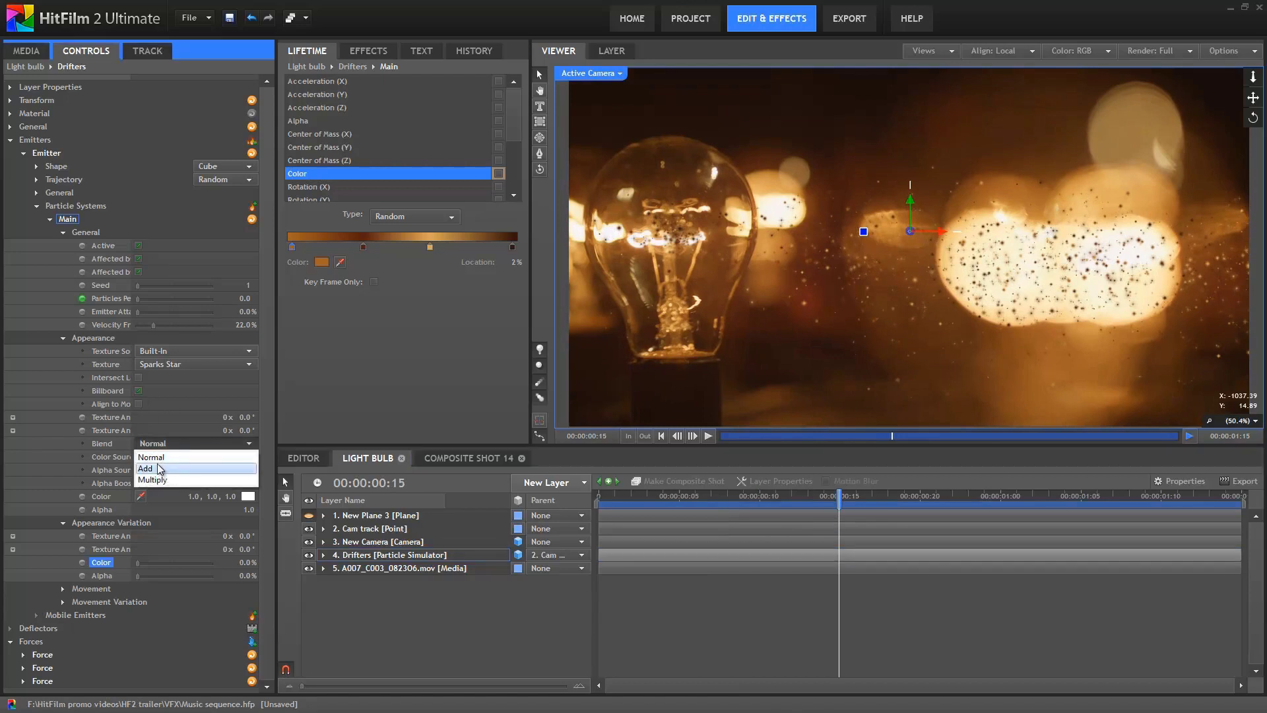
left_click(160, 470)
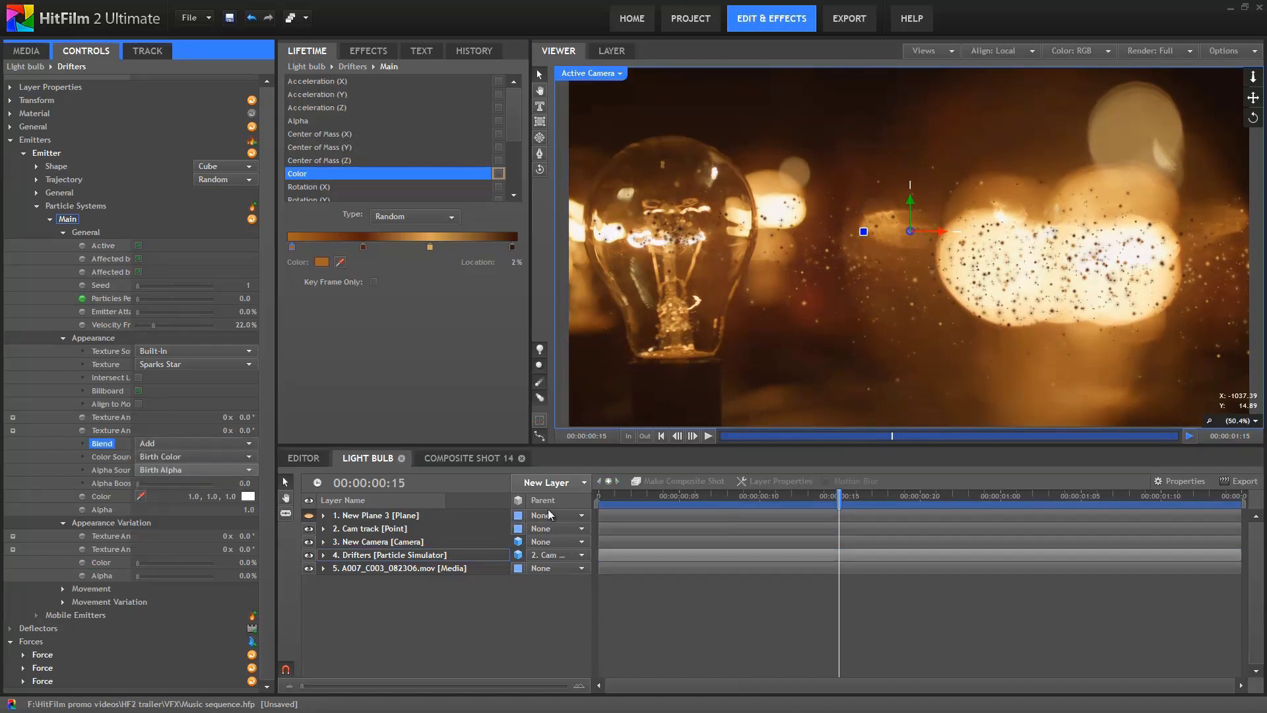
left_click_drag(602, 498, 1131, 514)
left_click_drag(602, 500, 924, 489)
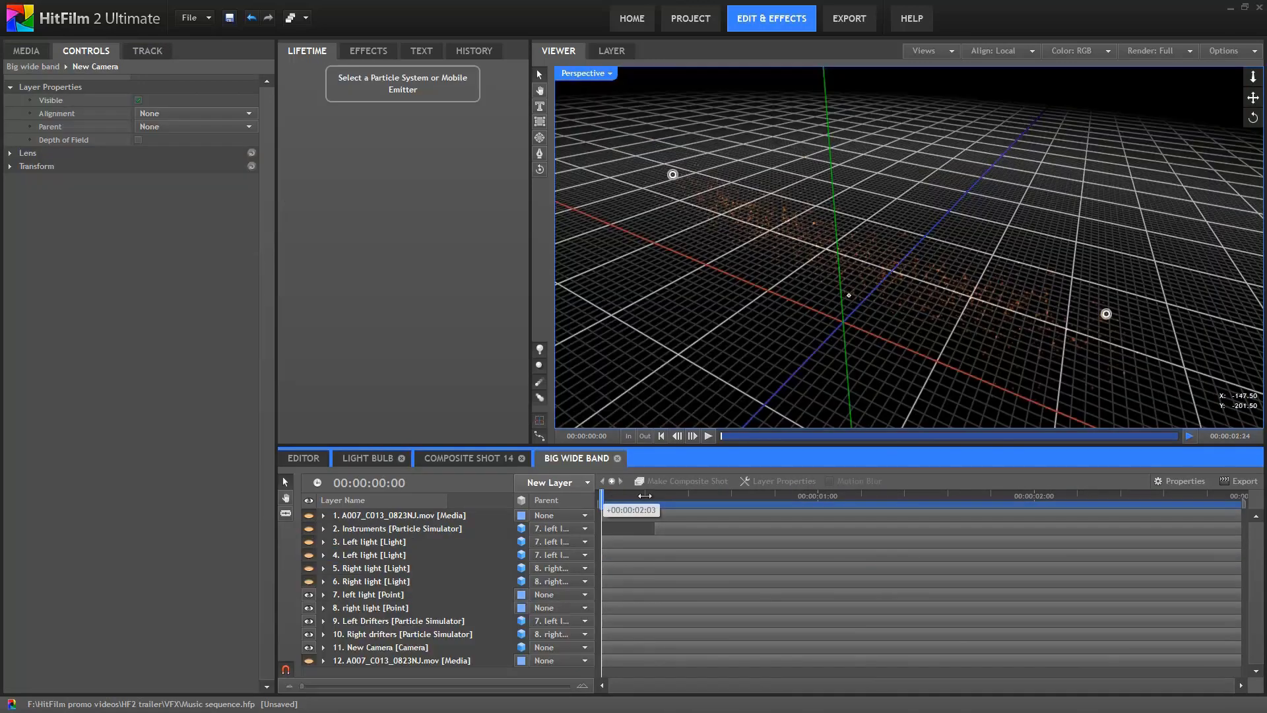
left_click_drag(645, 496, 722, 496)
left_click_drag(877, 277, 824, 389)
mouse_move(722, 495)
left_mouse_down()
mouse_move(663, 496)
mouse_move(731, 495)
left_mouse_up()
Turn the Right light layers back on, select the Left light too, and scrub to preview the glows
left_click(309, 660)
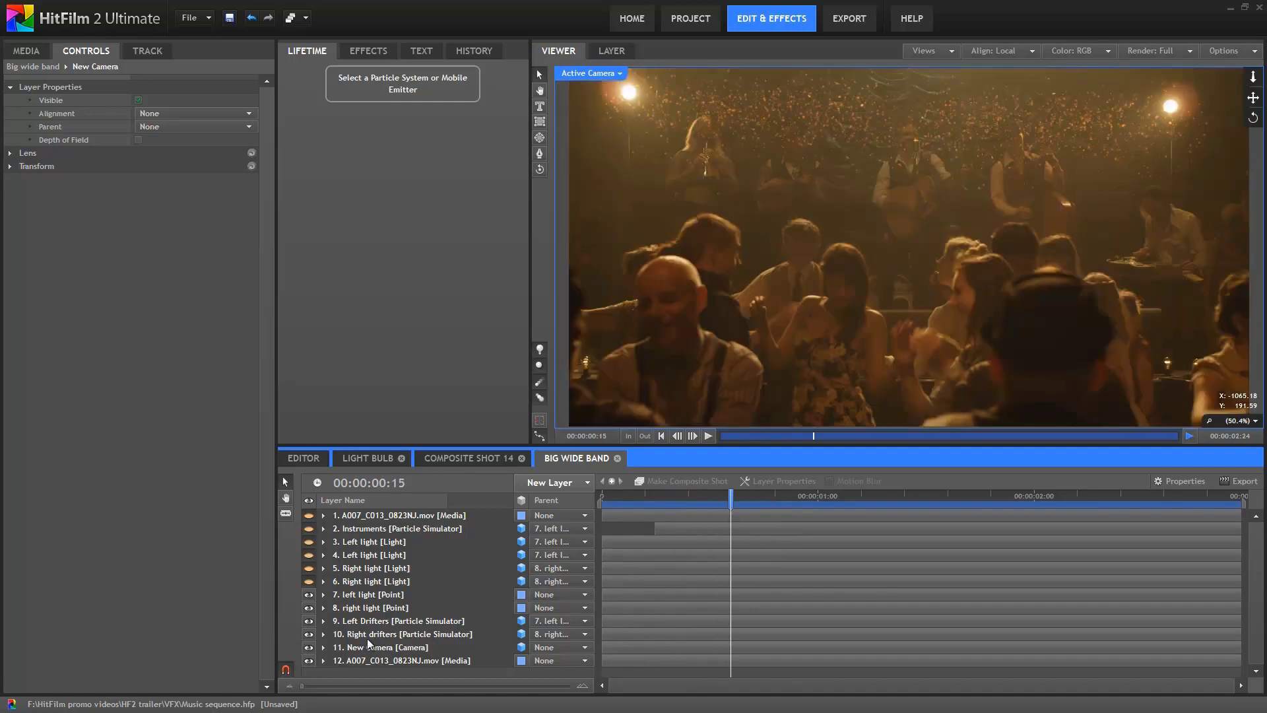
left_click(604, 494)
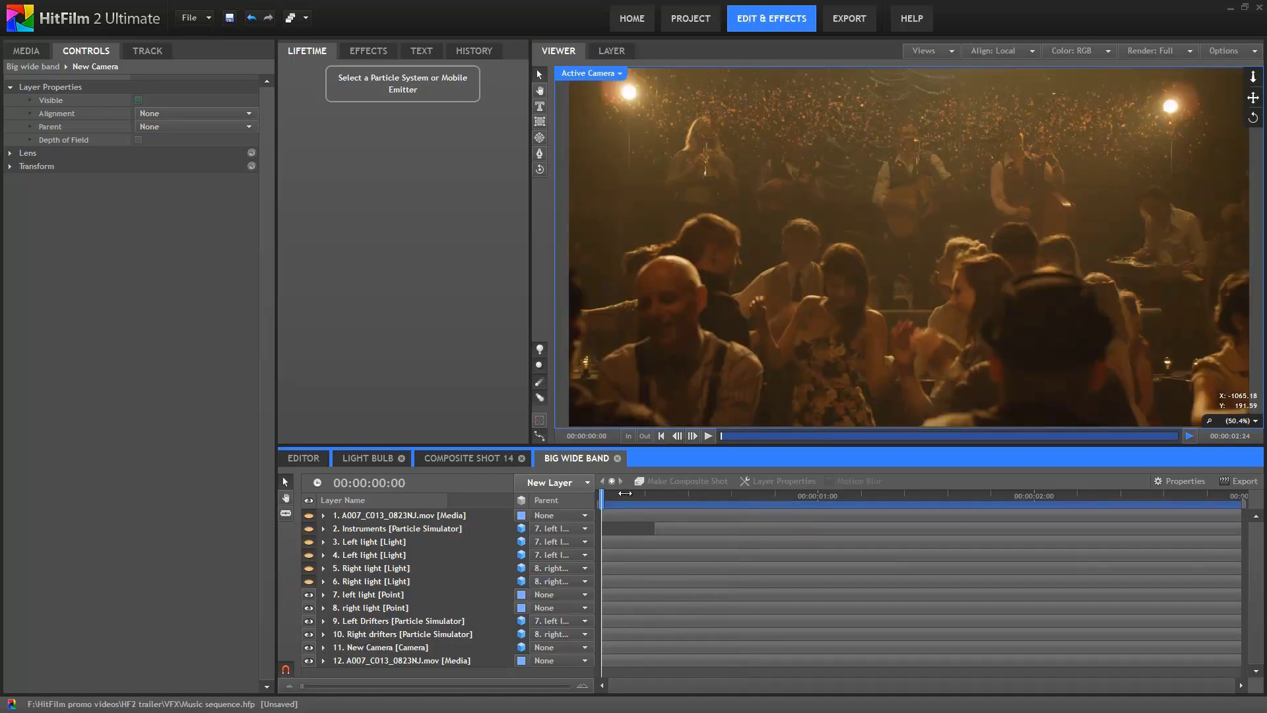
left_click_drag(627, 493, 750, 504)
left_click(604, 495)
left_click(370, 586)
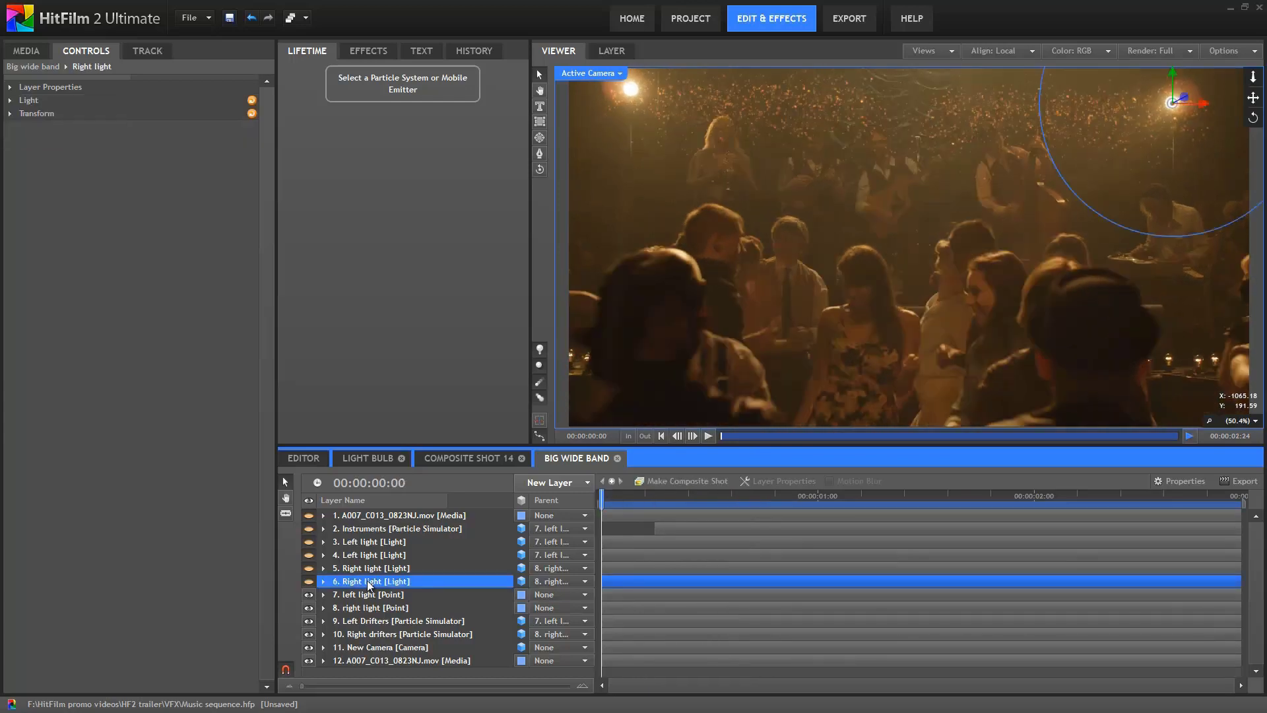
left_click(308, 582)
left_click(308, 567)
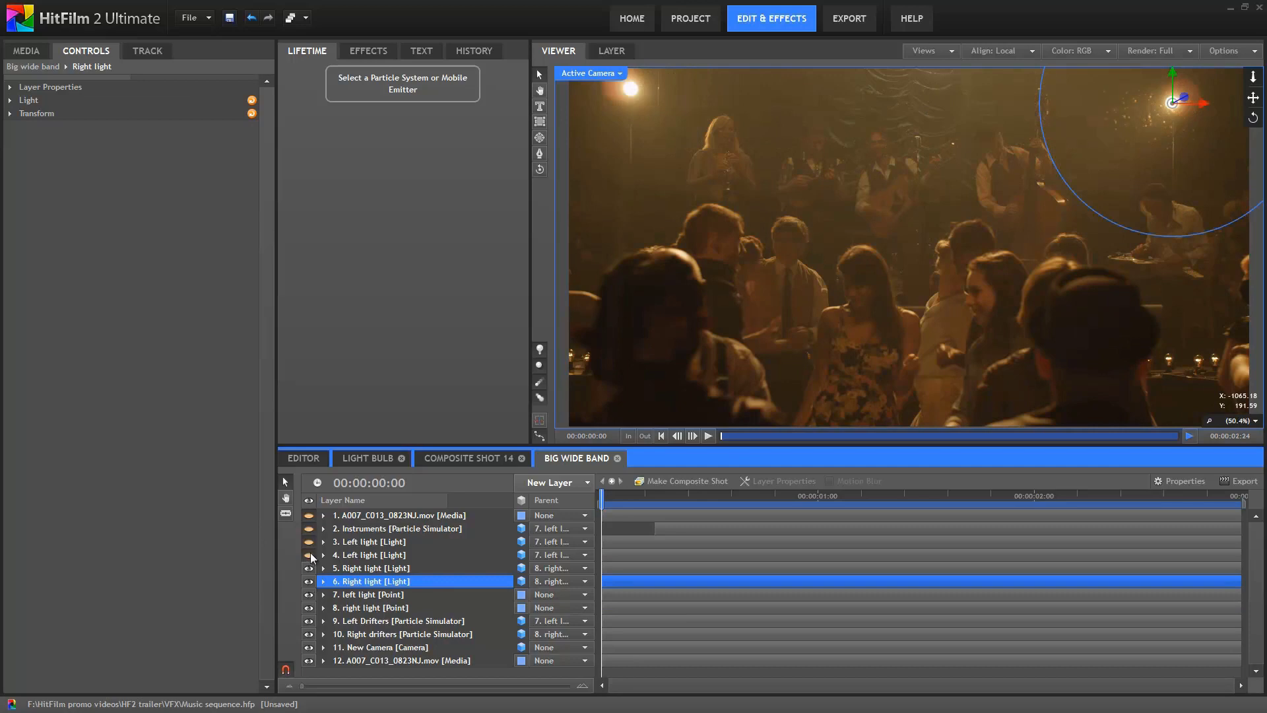
left_click(369, 541, "ctrl")
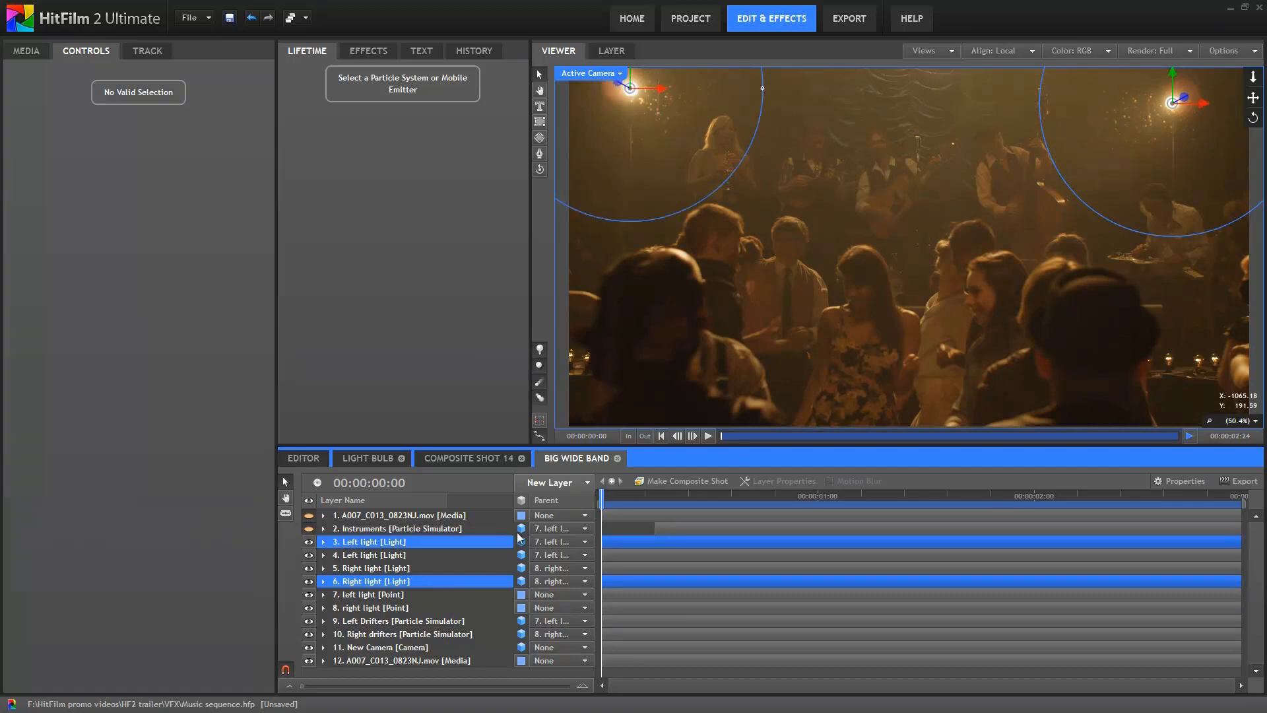
left_click_drag(601, 499, 700, 510)
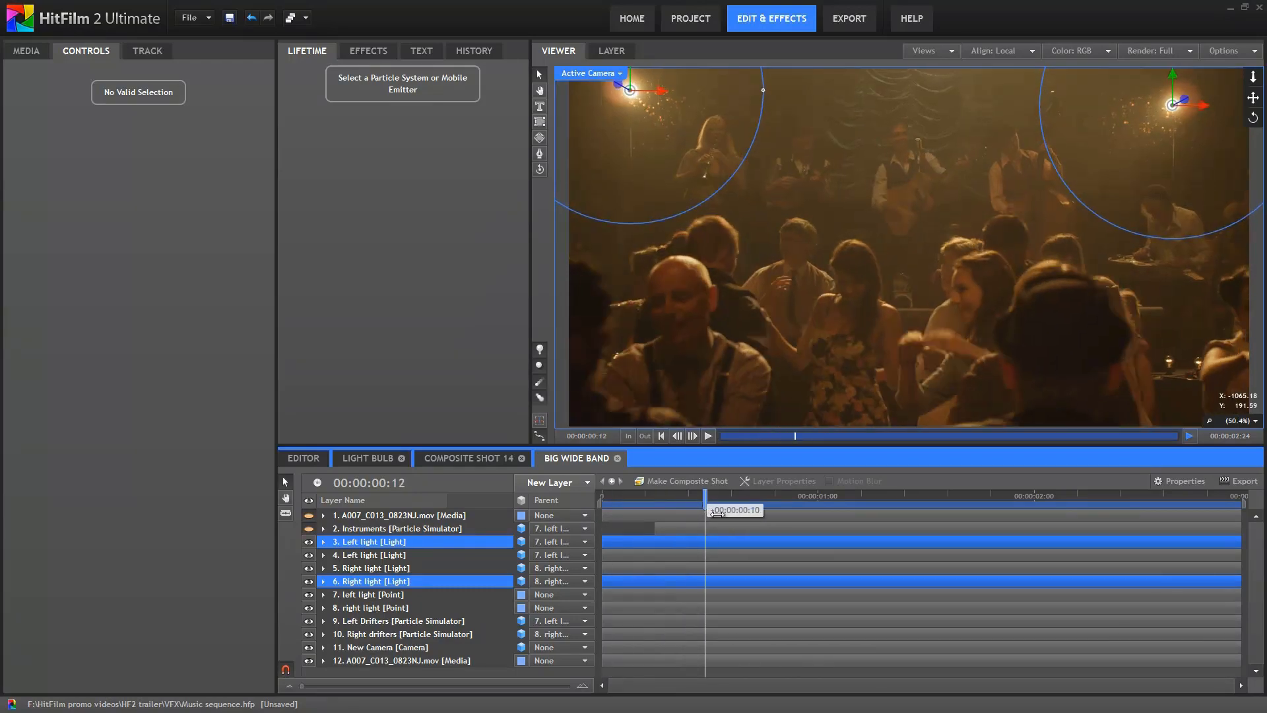